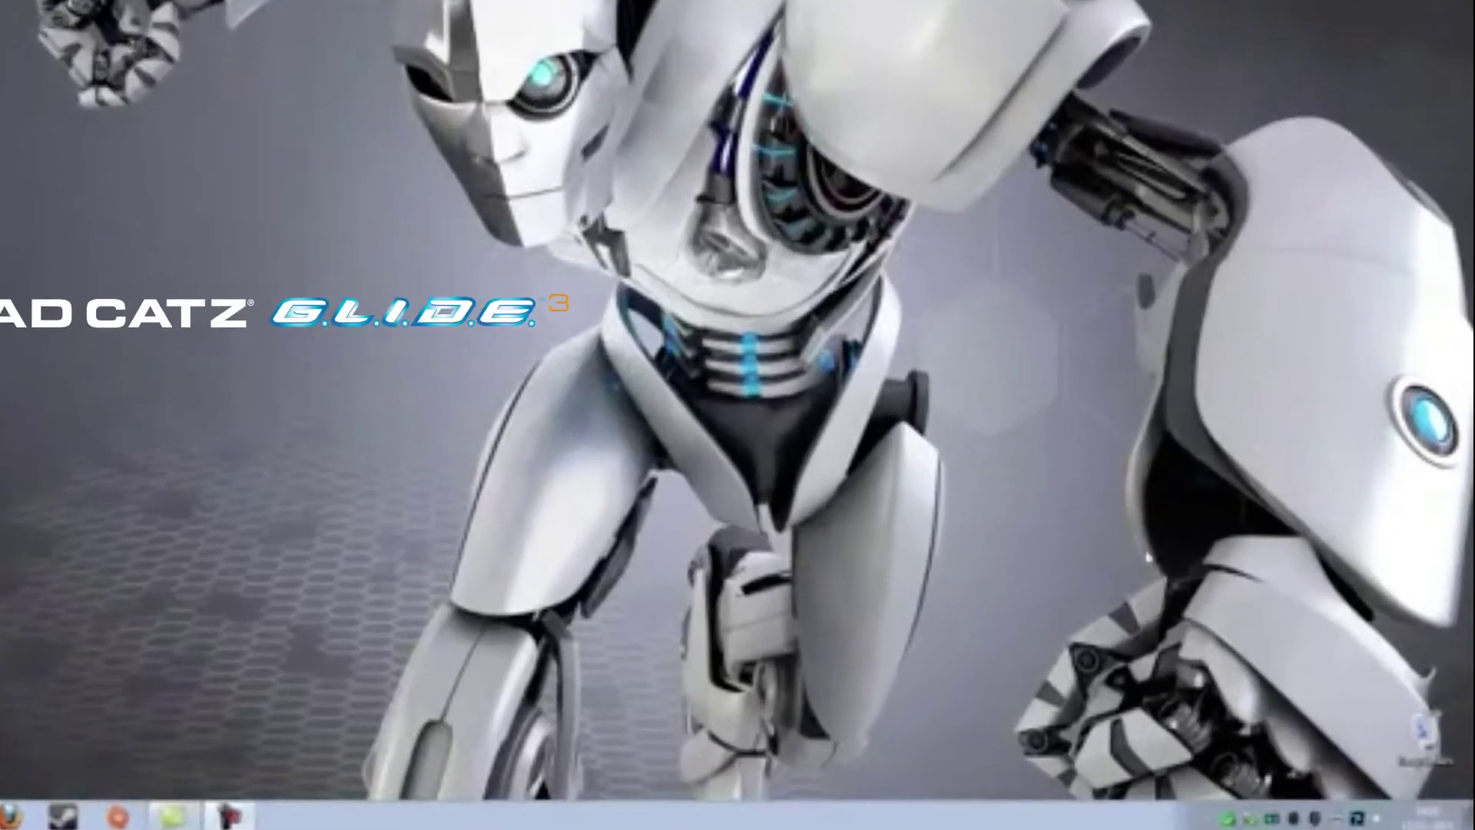
Launch the Profile Editor from the tray and show the DPI Settings page with modes 3450, 1600, 3200, 6400.
right_click(1299, 815)
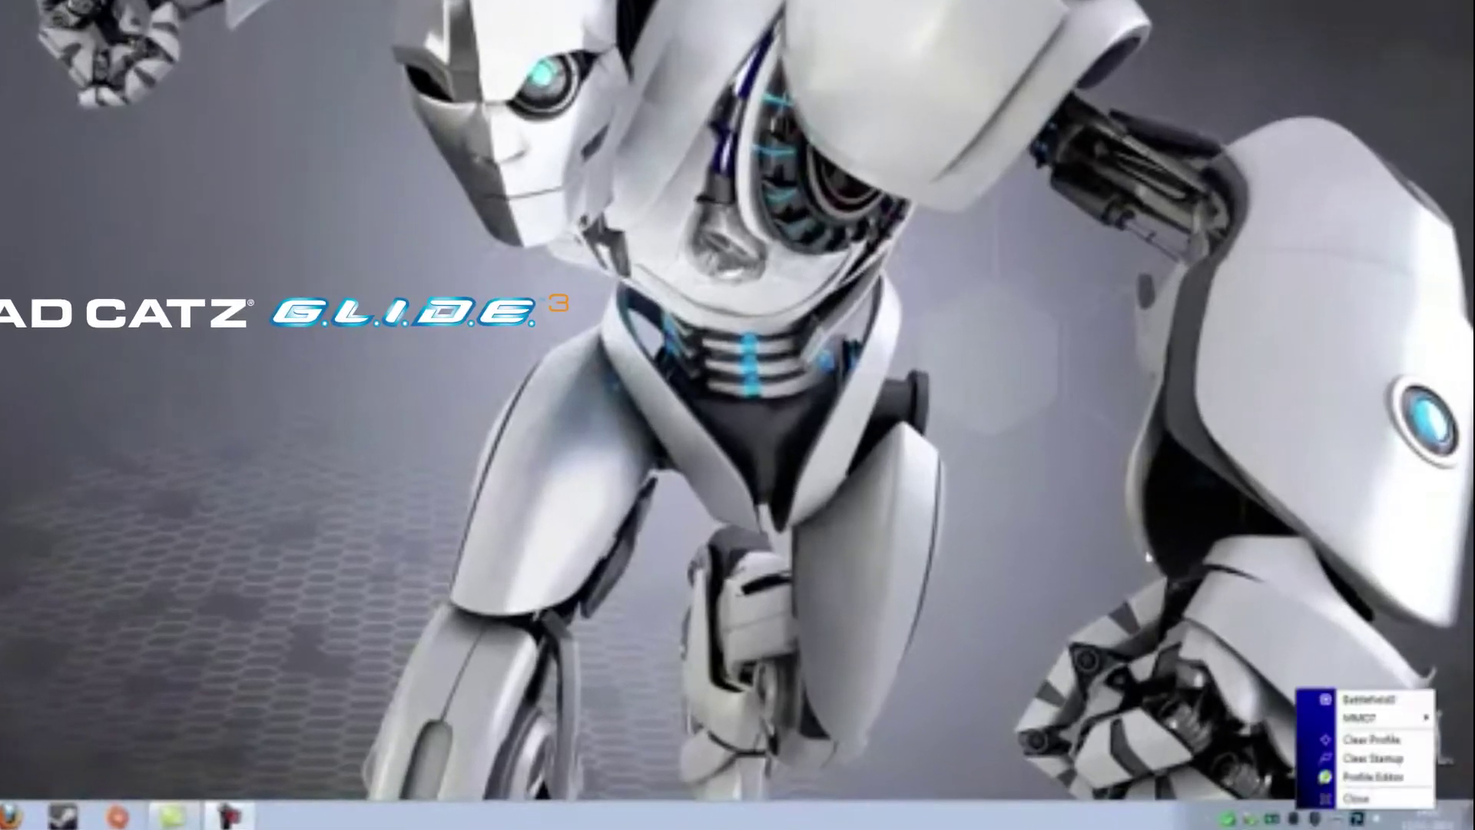
left_click(1371, 777)
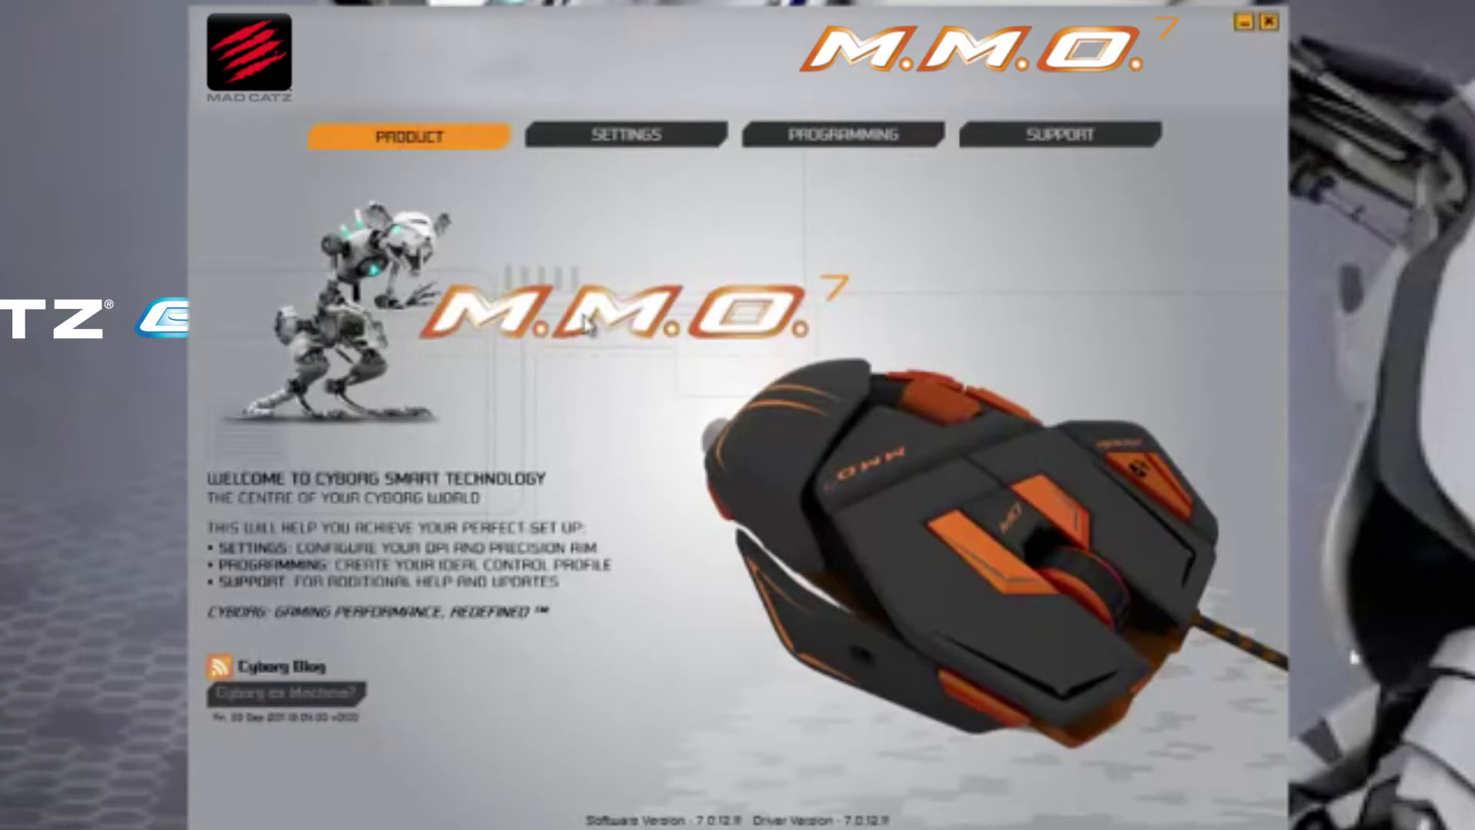
left_click(643, 137)
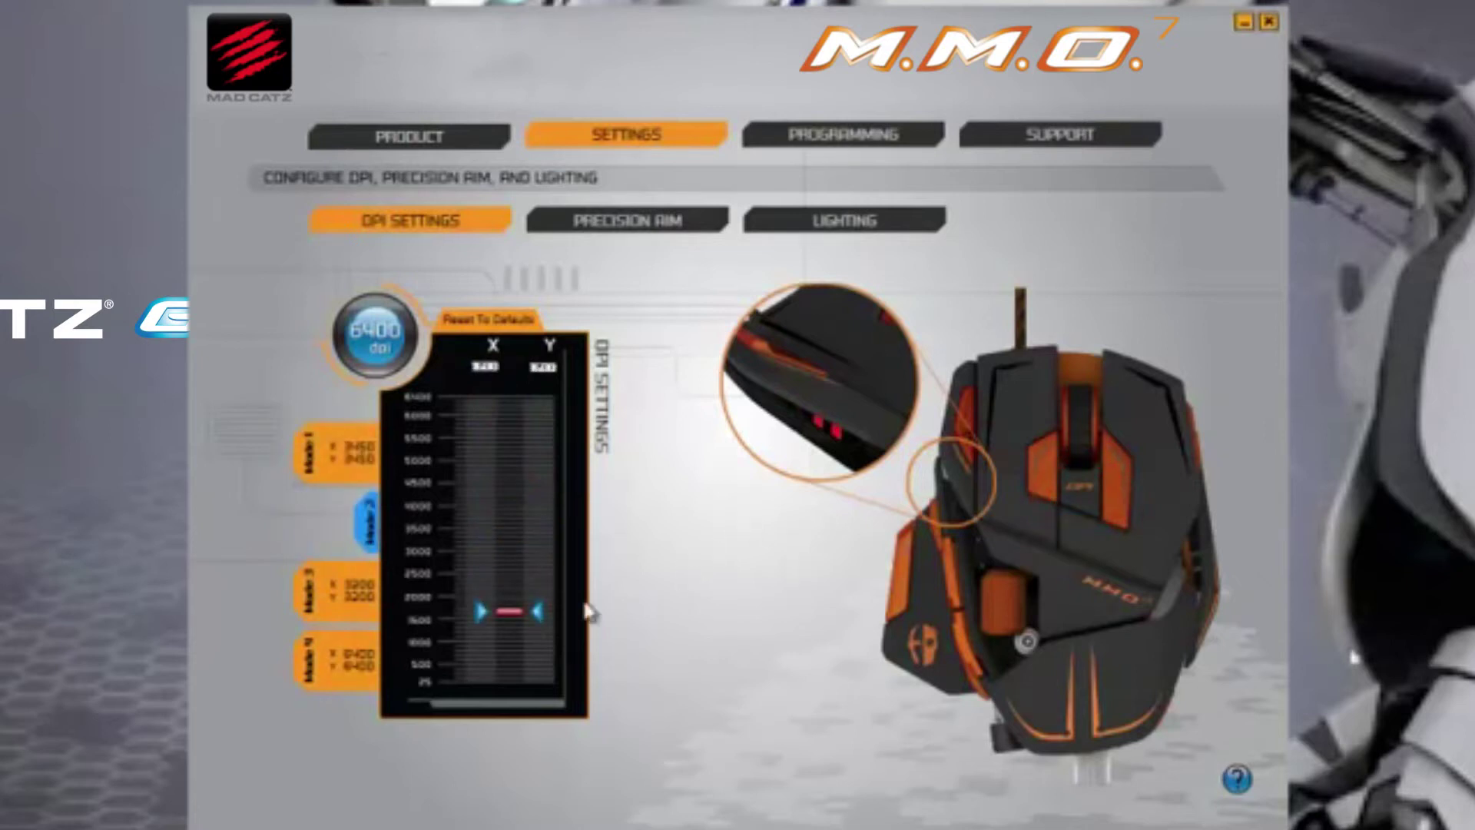
Set mode 2's DPI to 3775, apply it, and adjust the Precision Aim sensitivity slider.
left_click_drag(509, 611, 514, 514)
left_click(498, 729)
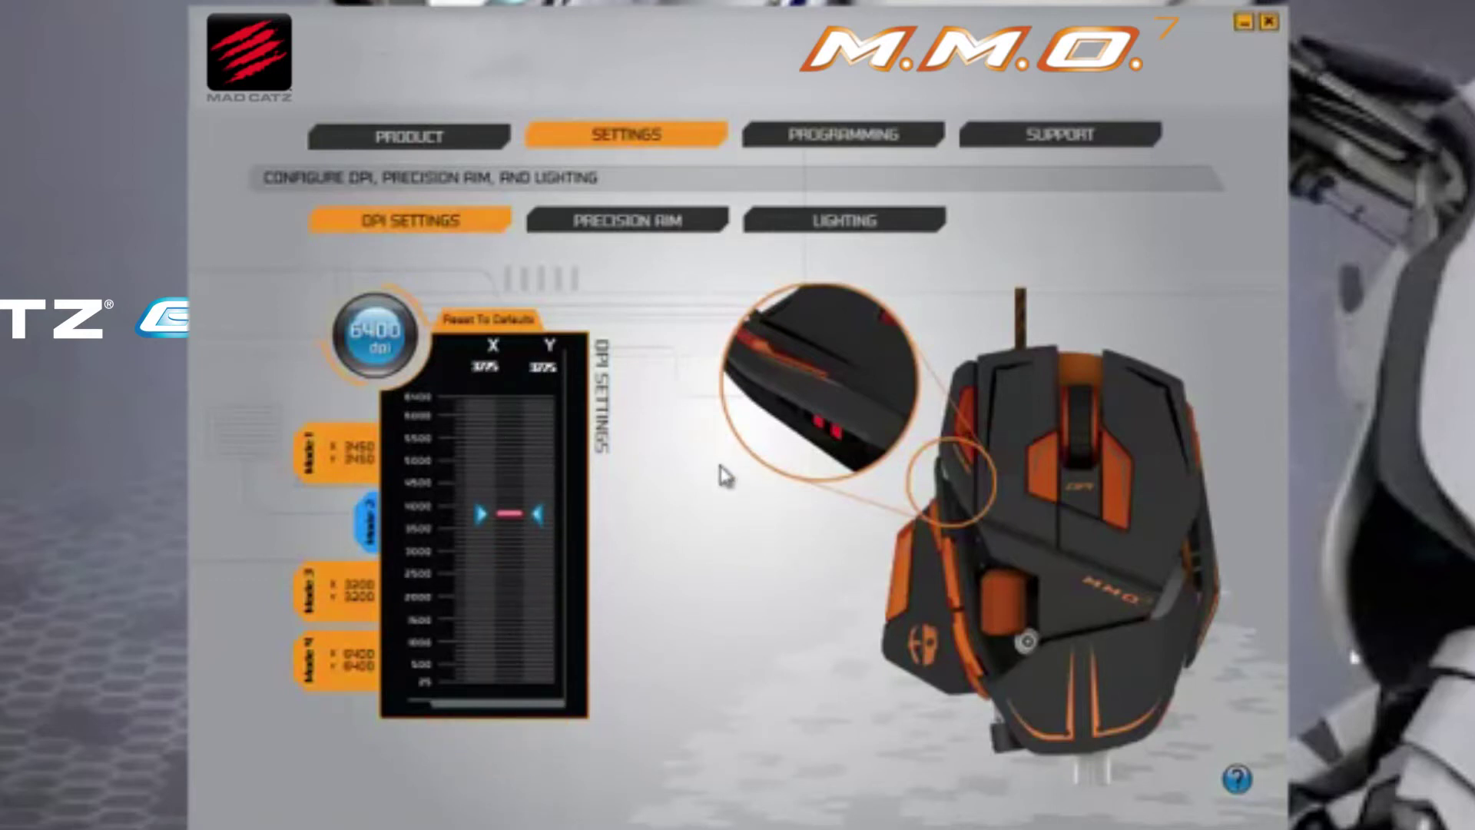
left_click(617, 234)
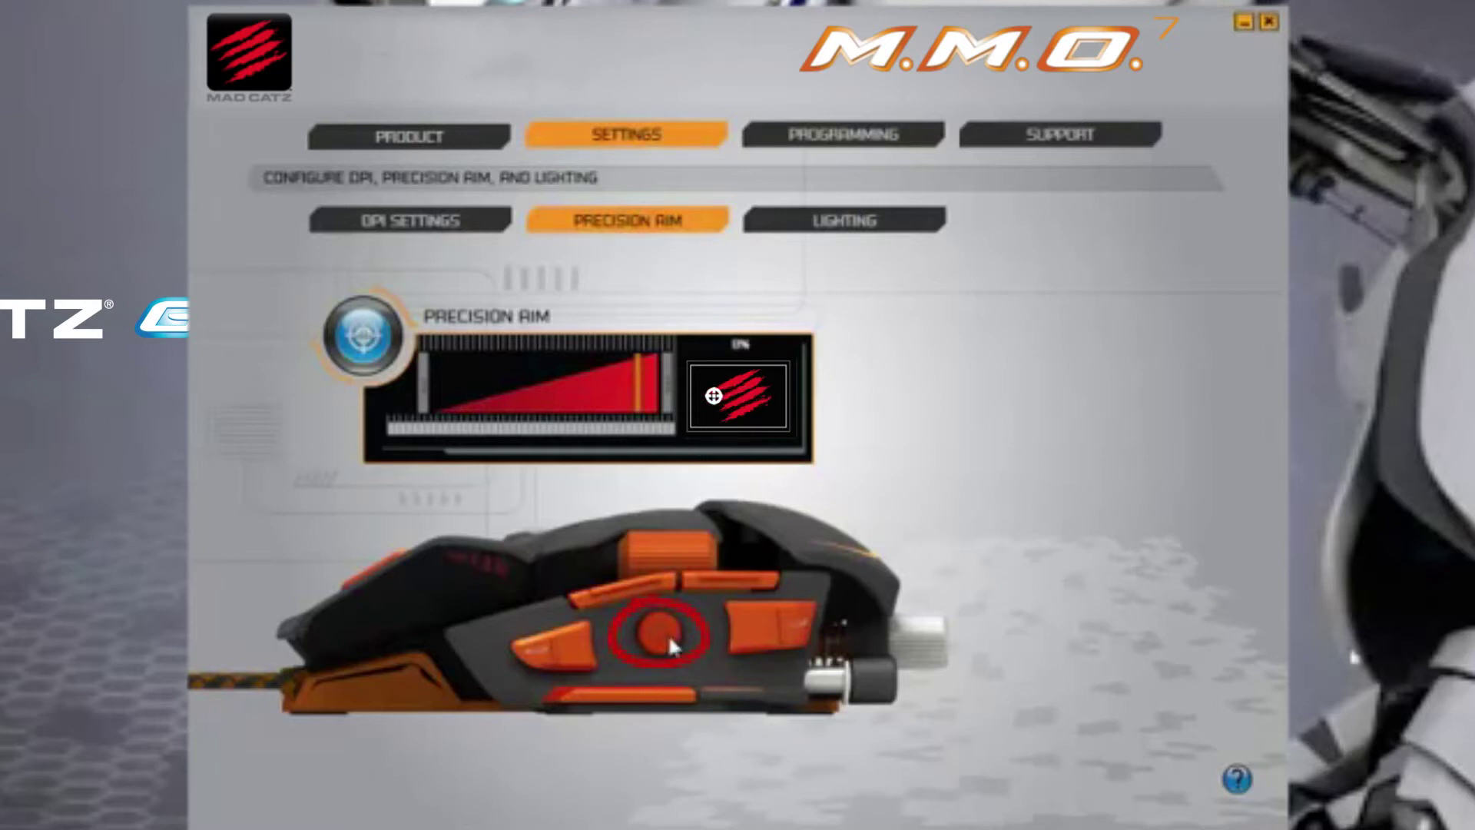
left_click_drag(642, 427, 480, 427)
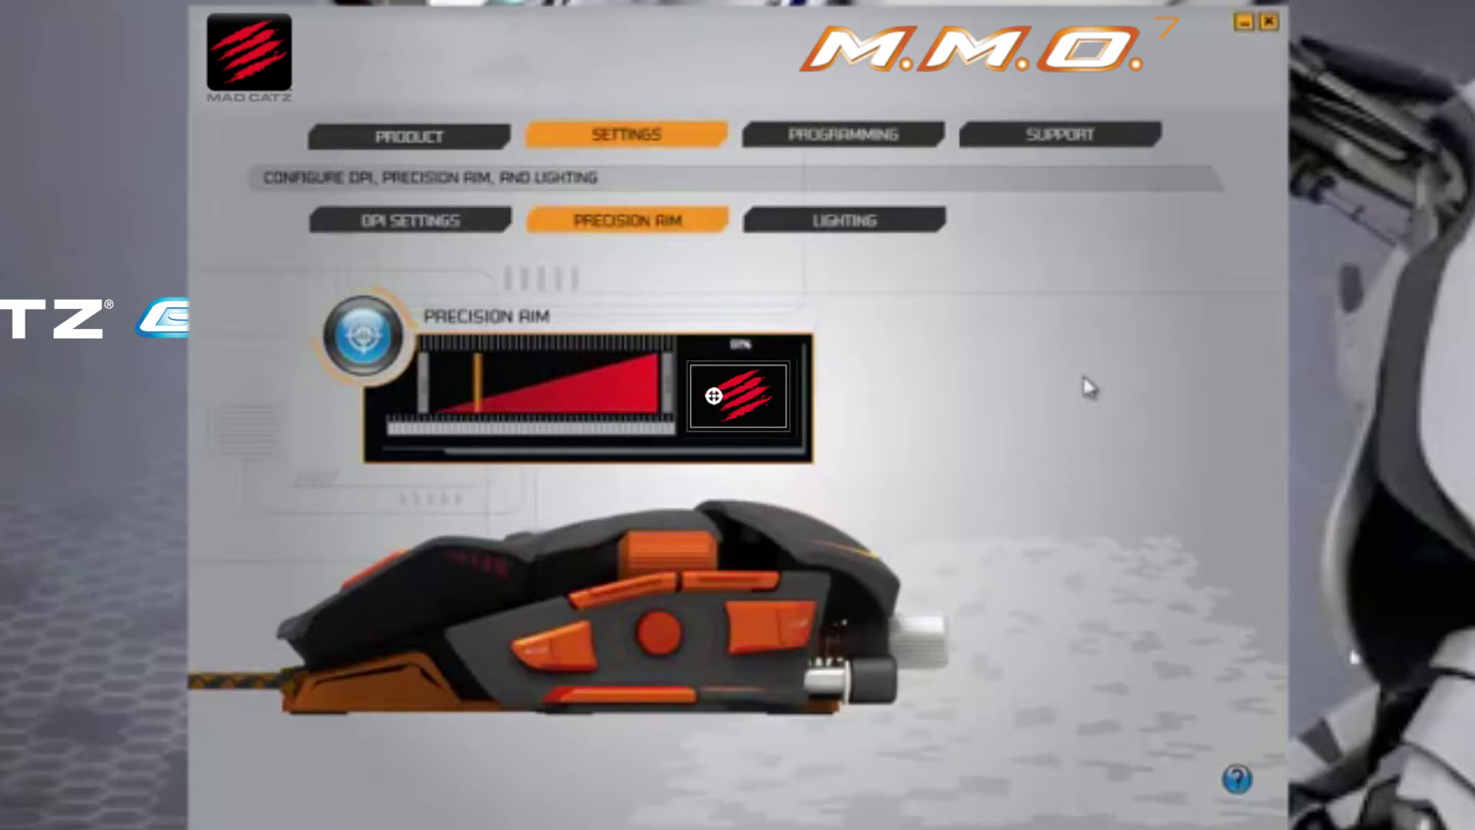
left_click_drag(477, 380, 649, 361)
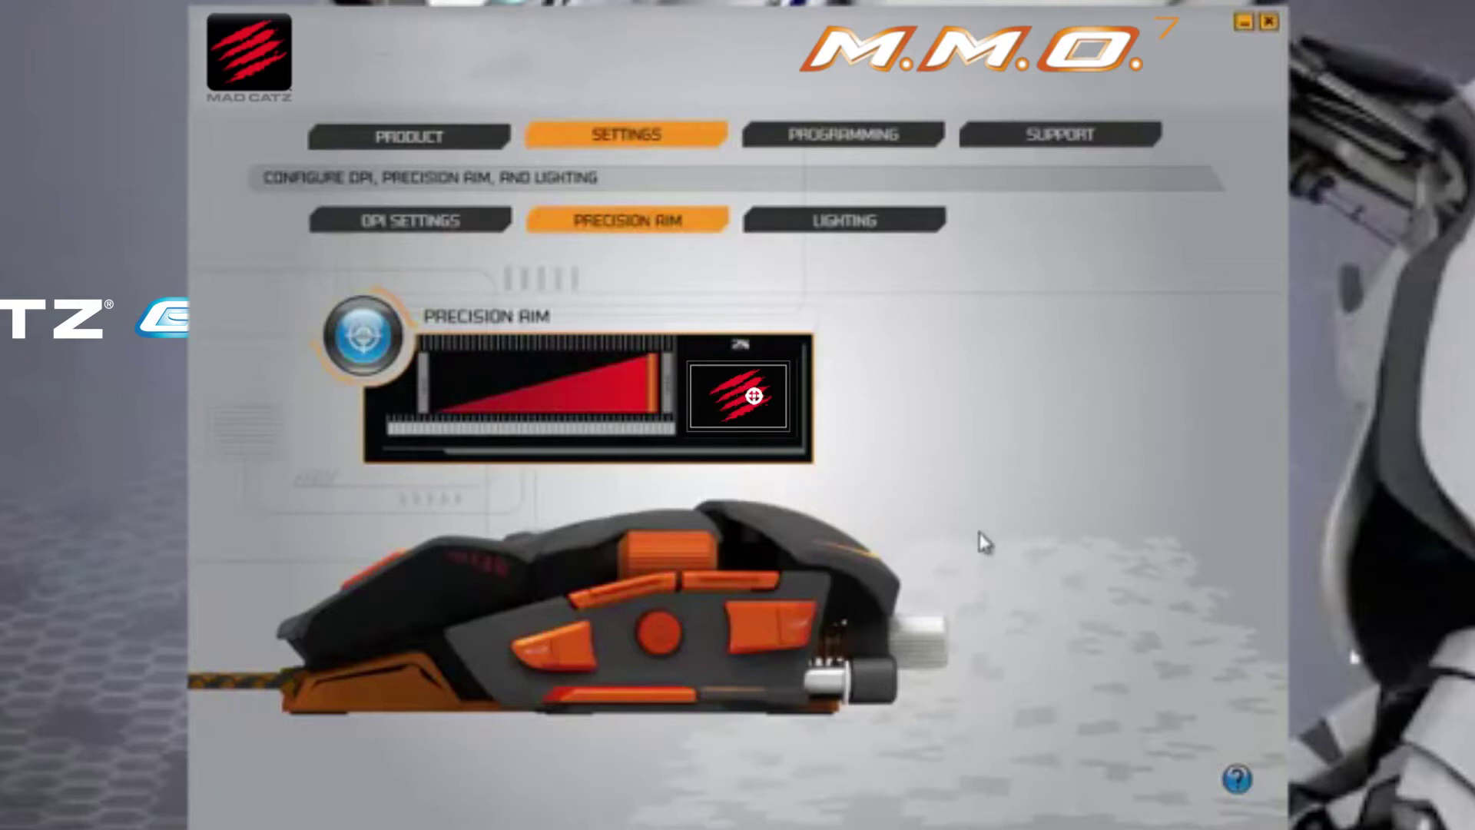
left_click(816, 230)
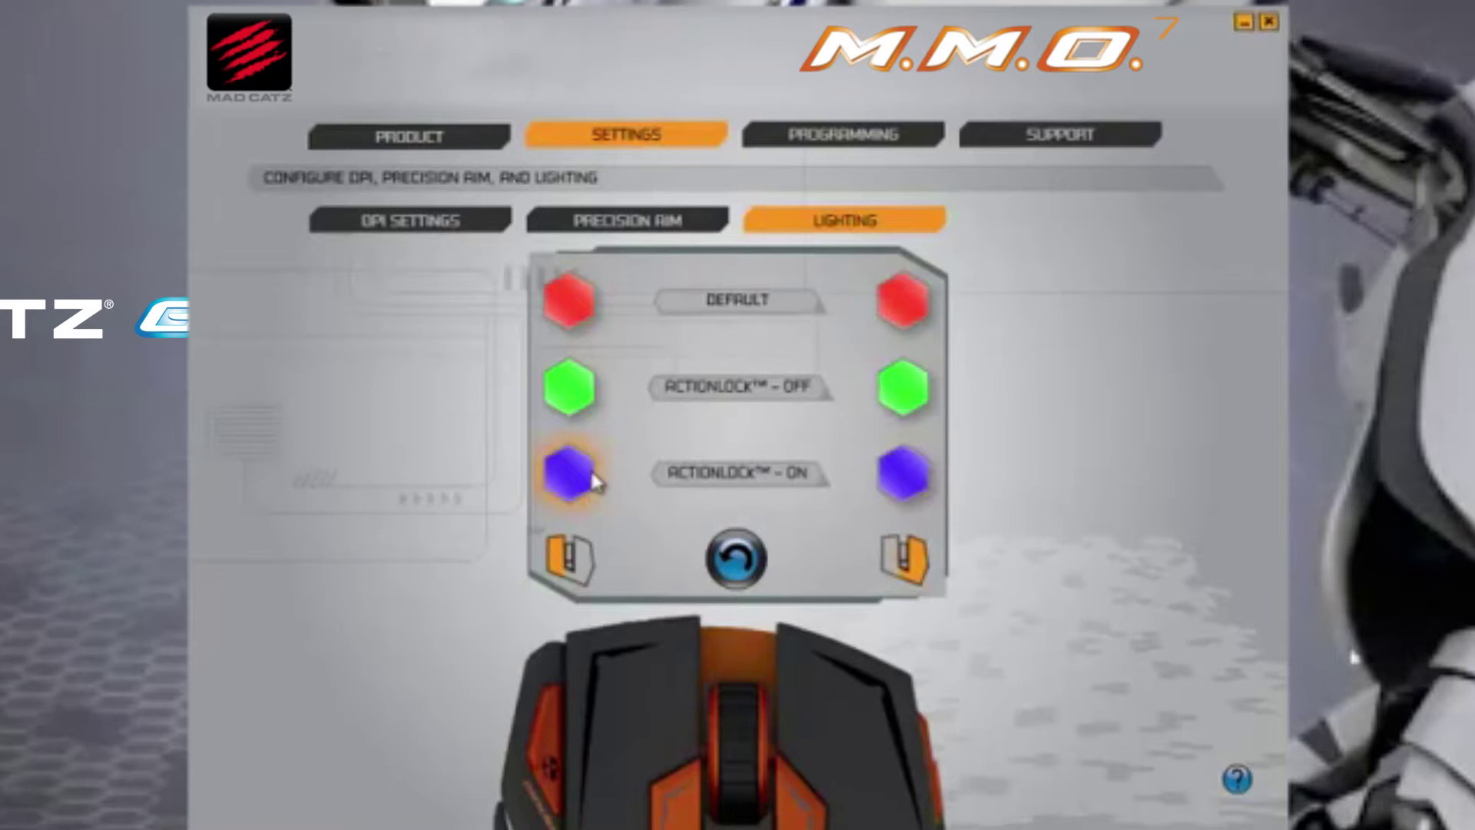
Make the left default lighting colour soft green using RGB values of red 32% and green 77%, with blue raised.
left_click(572, 321)
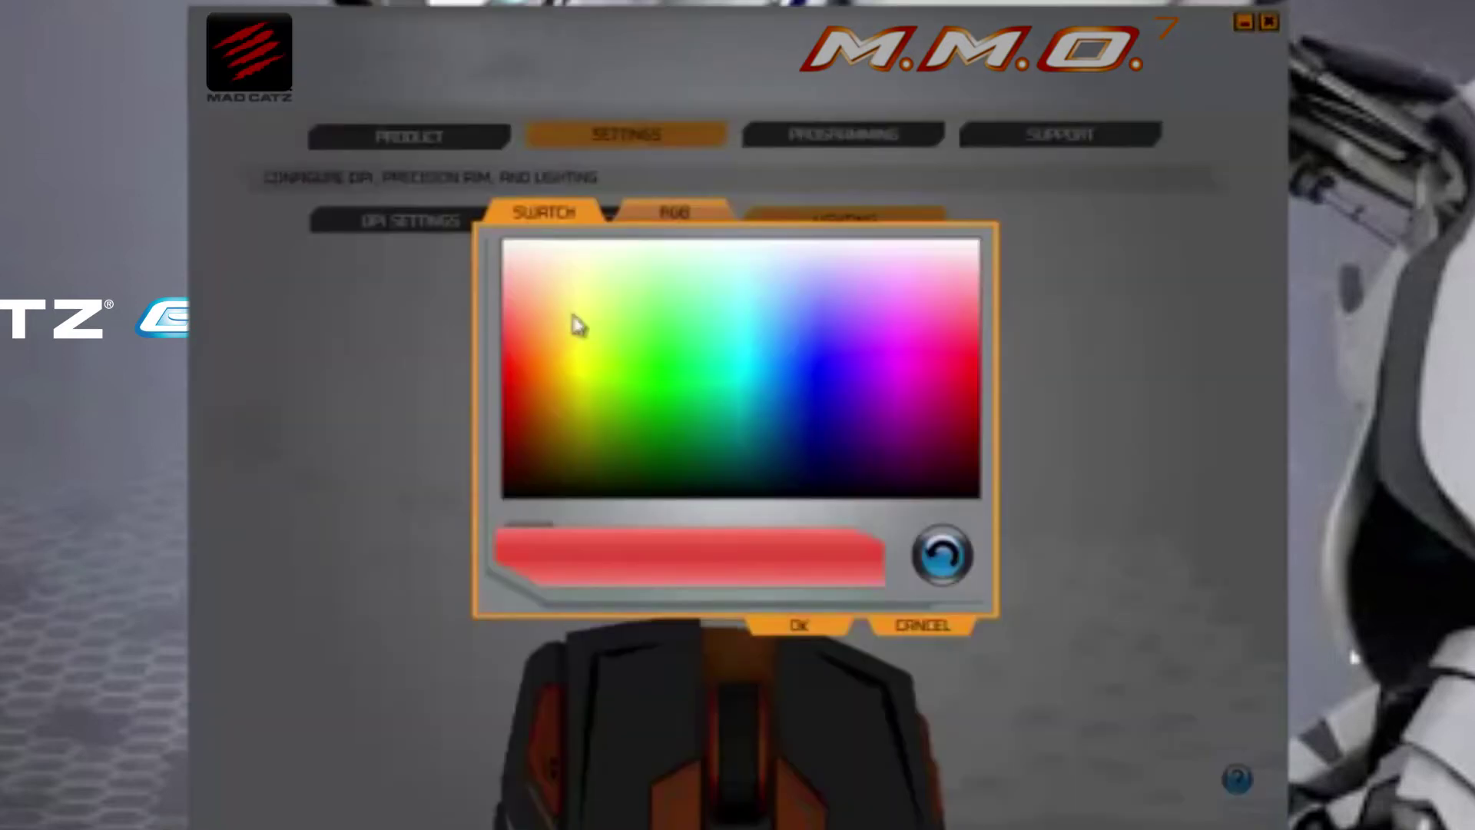
left_click_drag(749, 313, 652, 359)
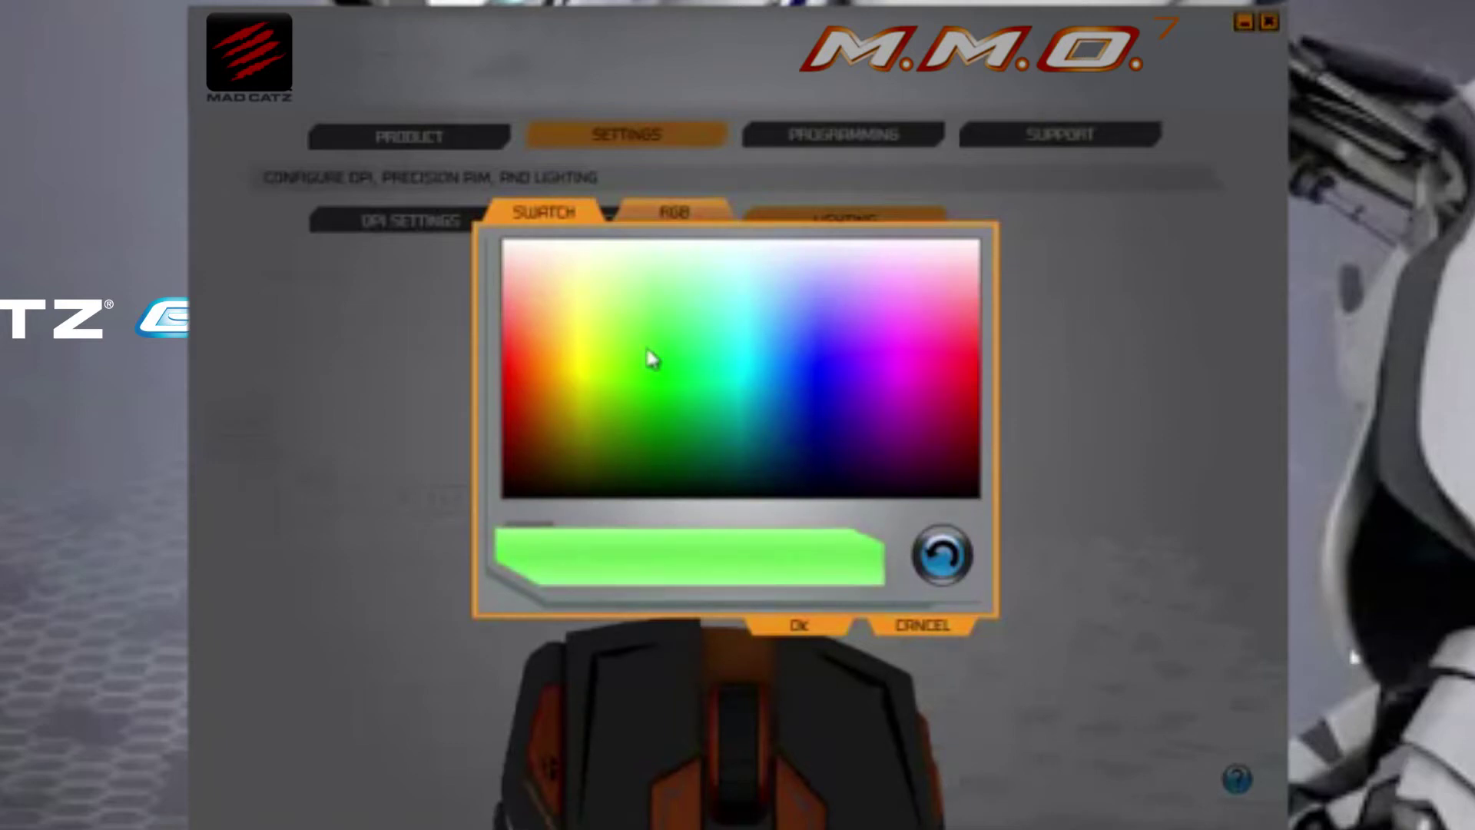
left_click(668, 210)
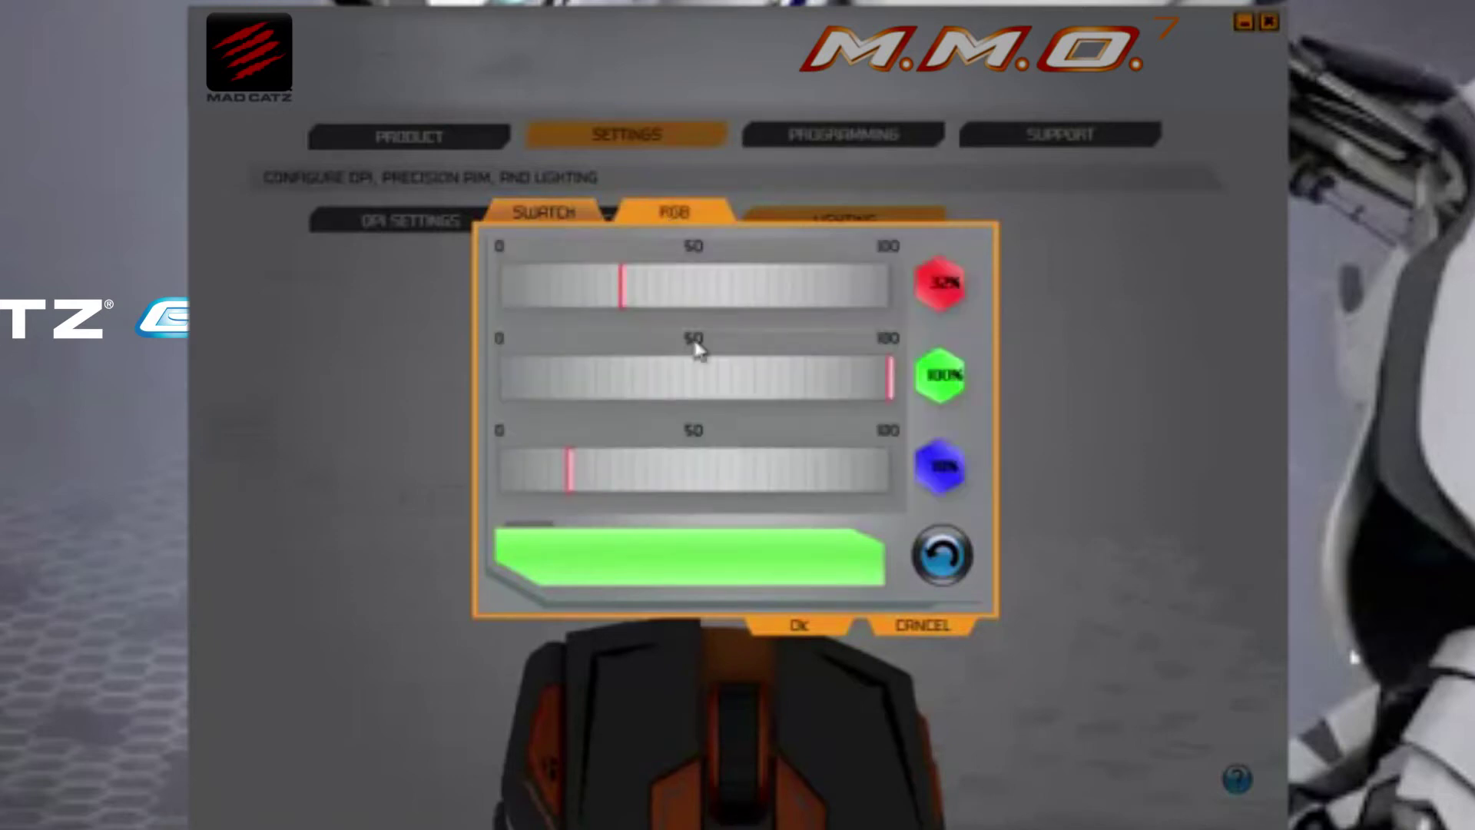
left_click_drag(893, 388, 800, 390)
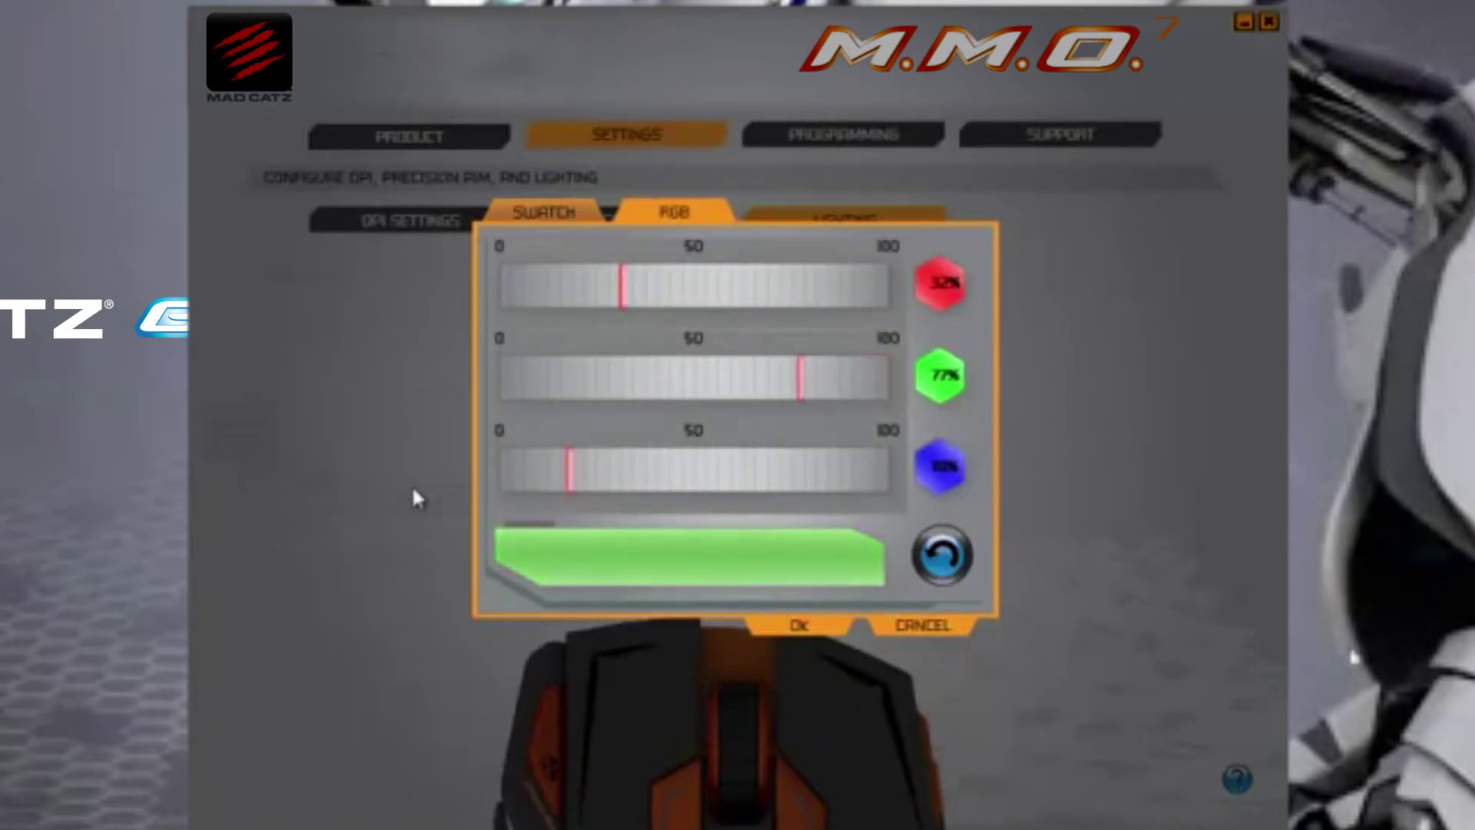
left_click_drag(572, 478, 678, 469)
left_click(800, 625)
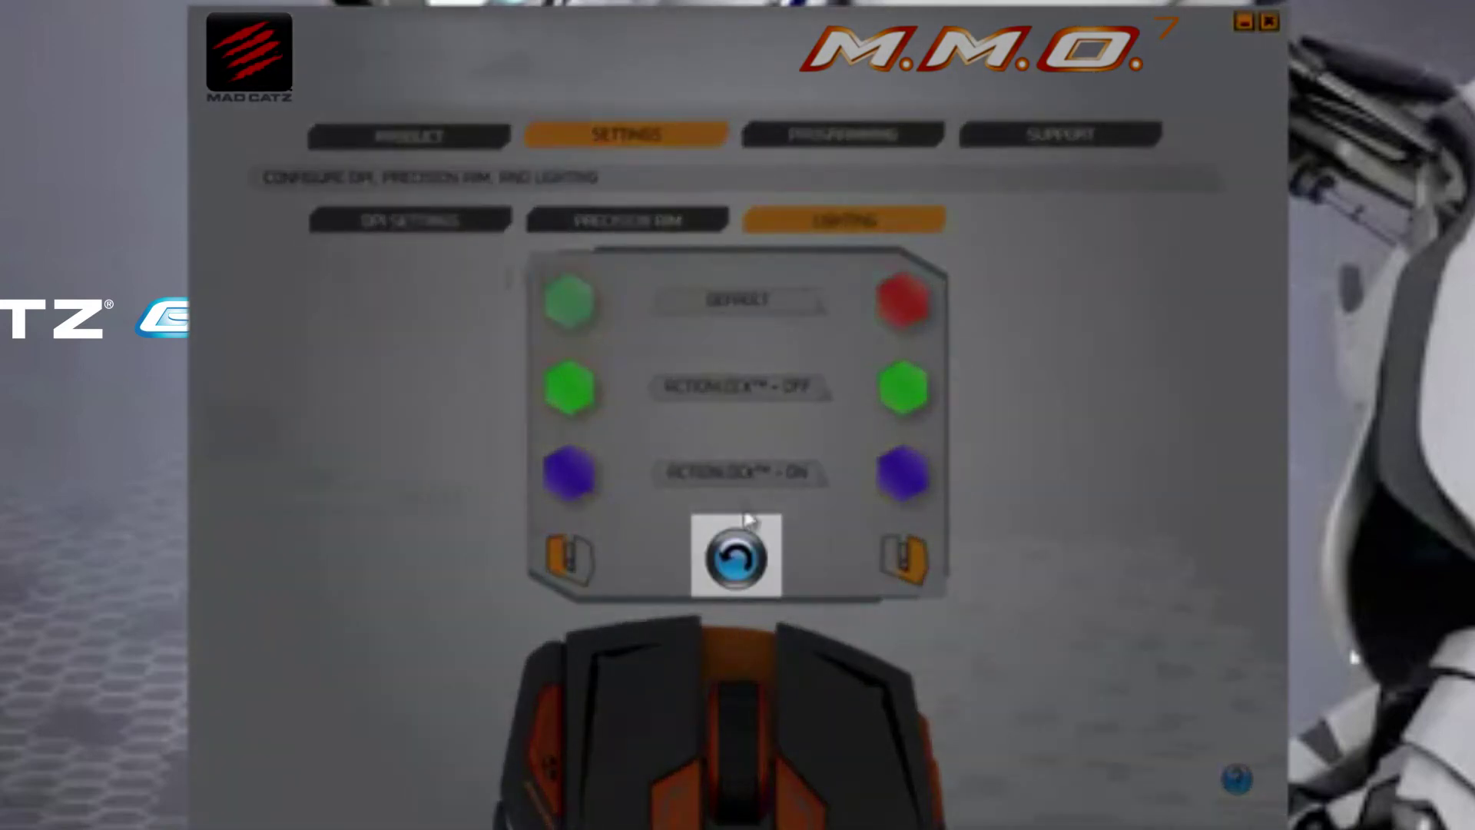
Undo the lighting change back to the red default and switch to the Programming page.
left_click(736, 557)
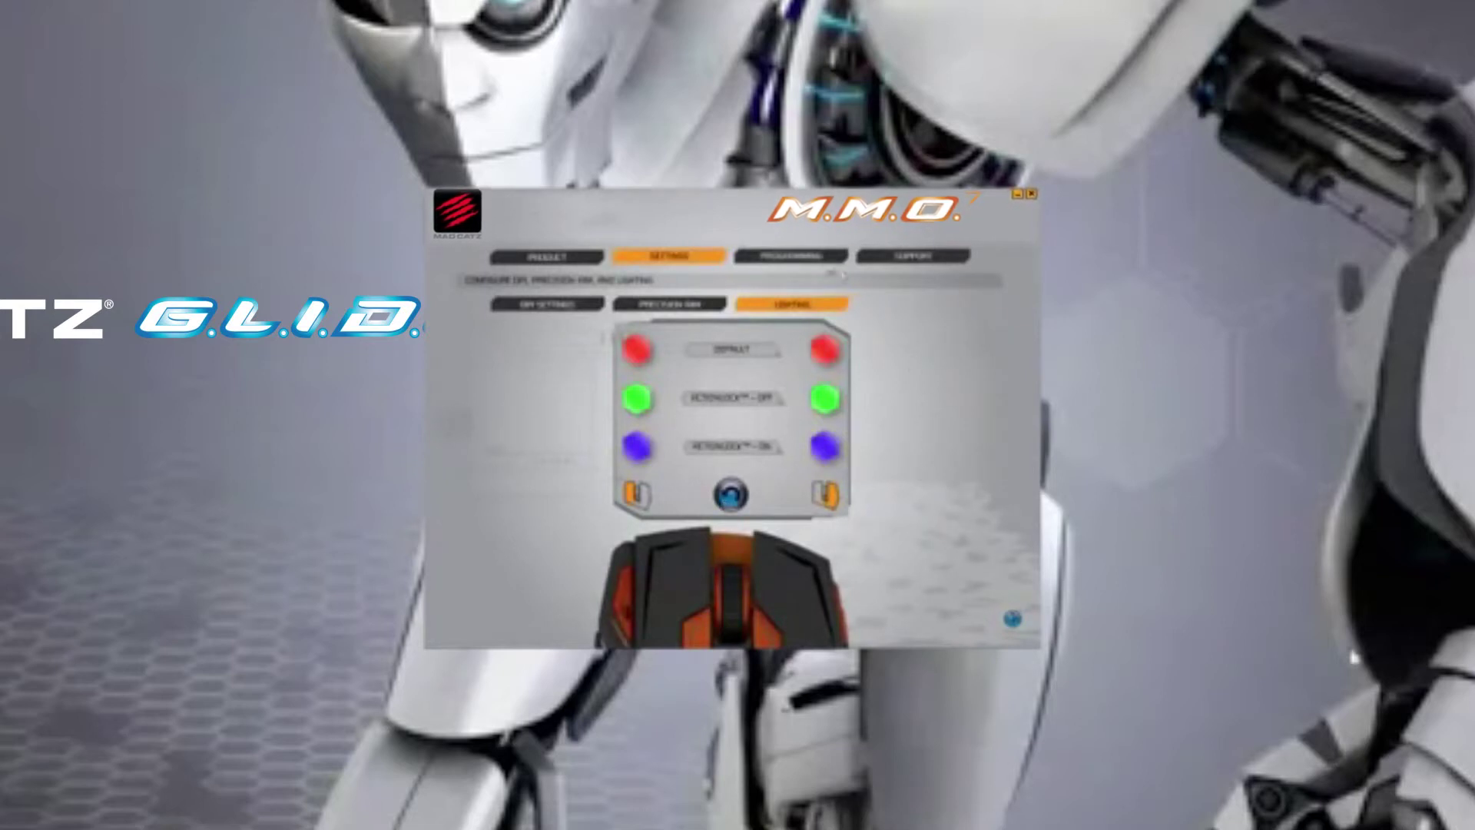
left_click(824, 262)
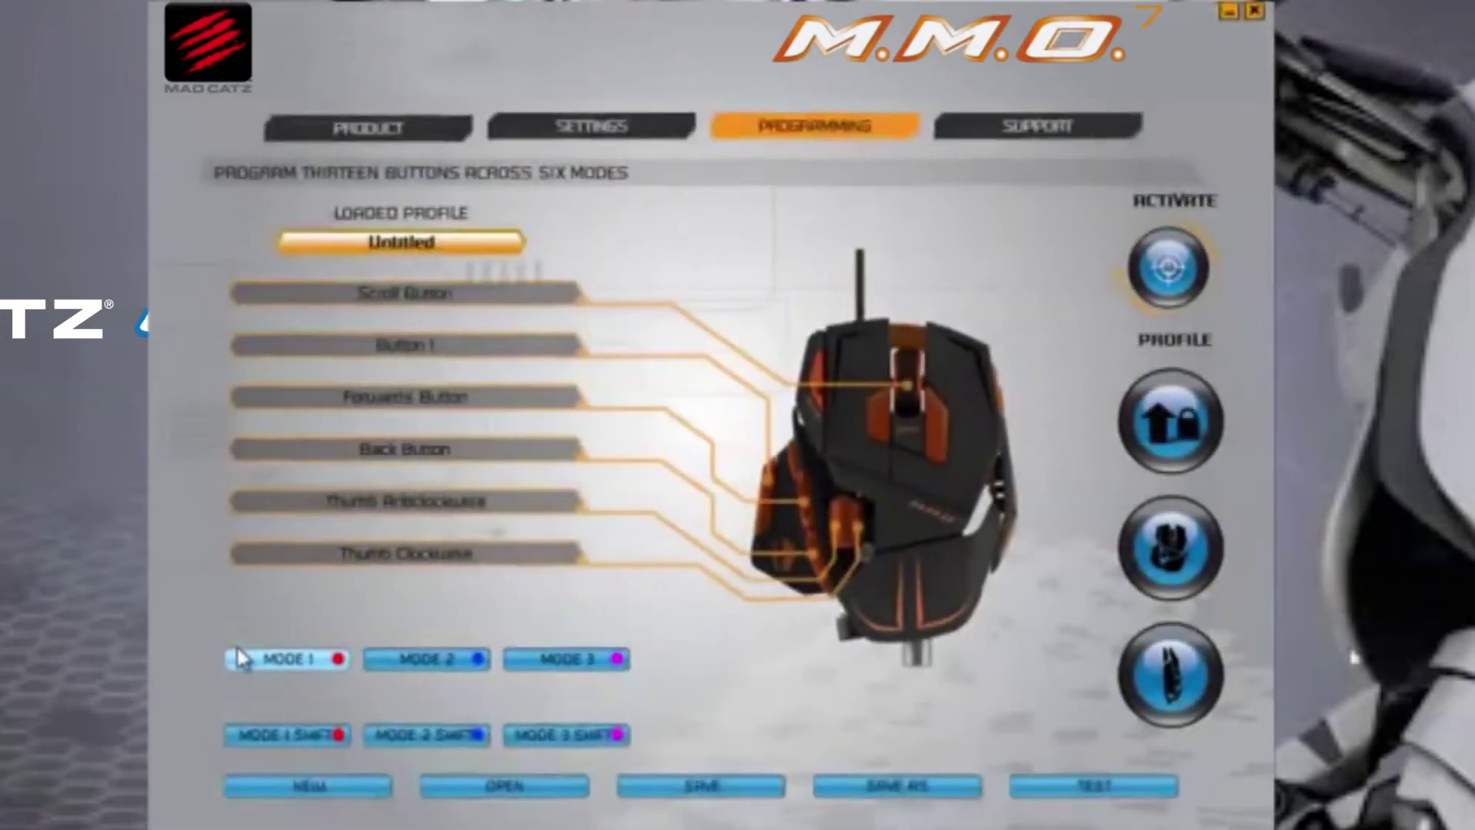
left_click(439, 653)
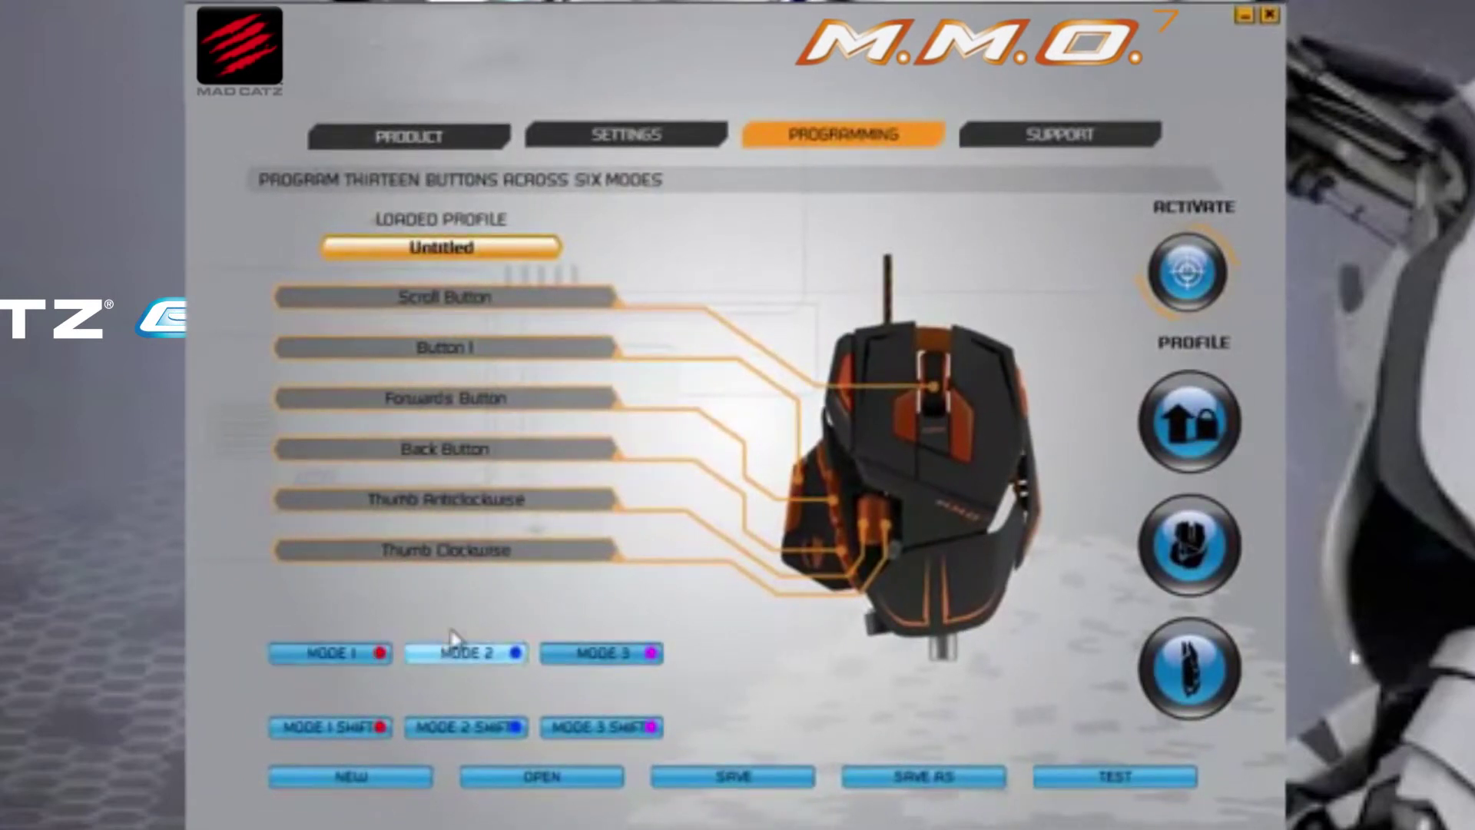
left_click(581, 651)
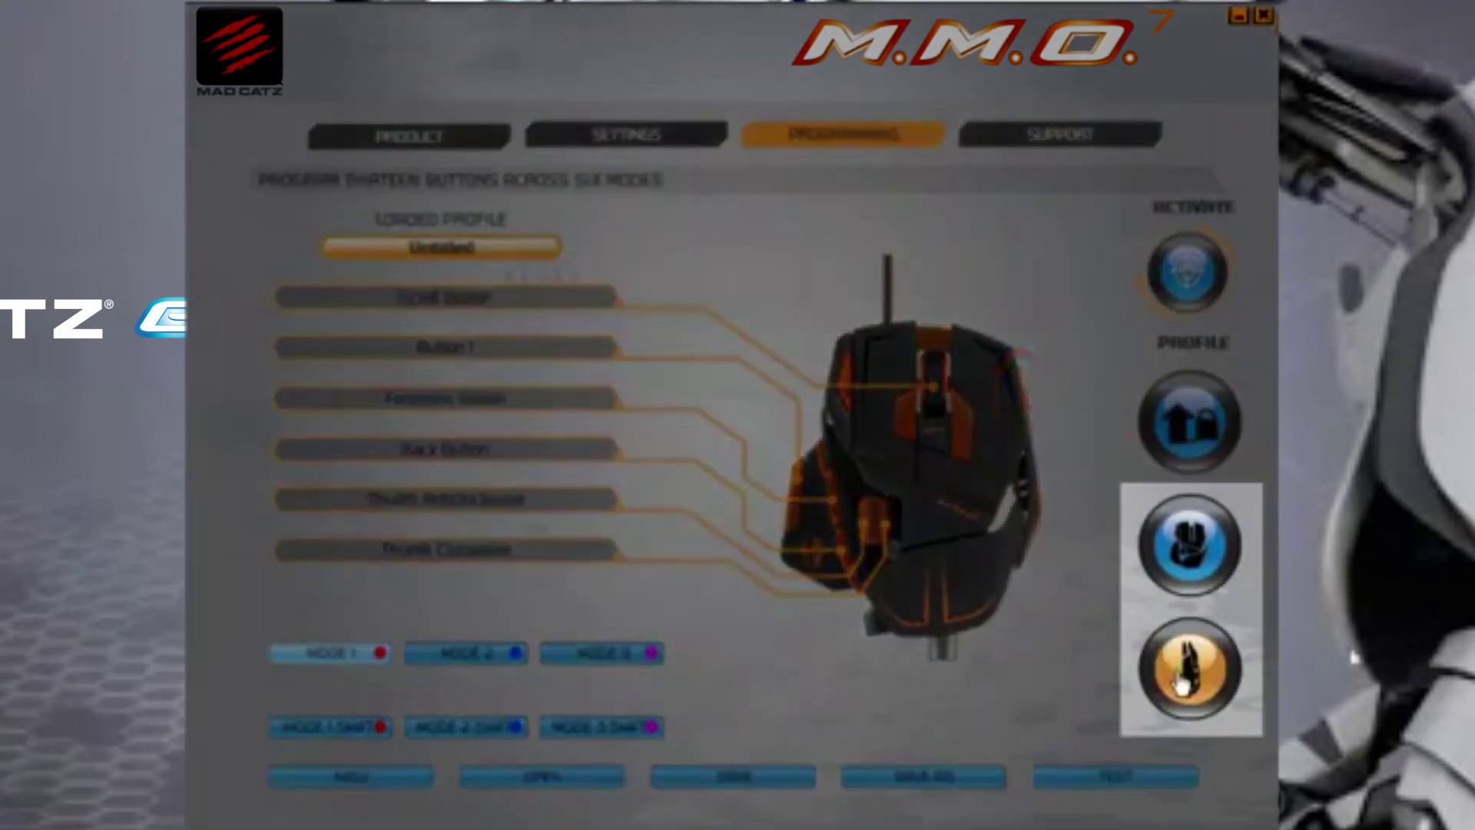
left_click(1183, 683)
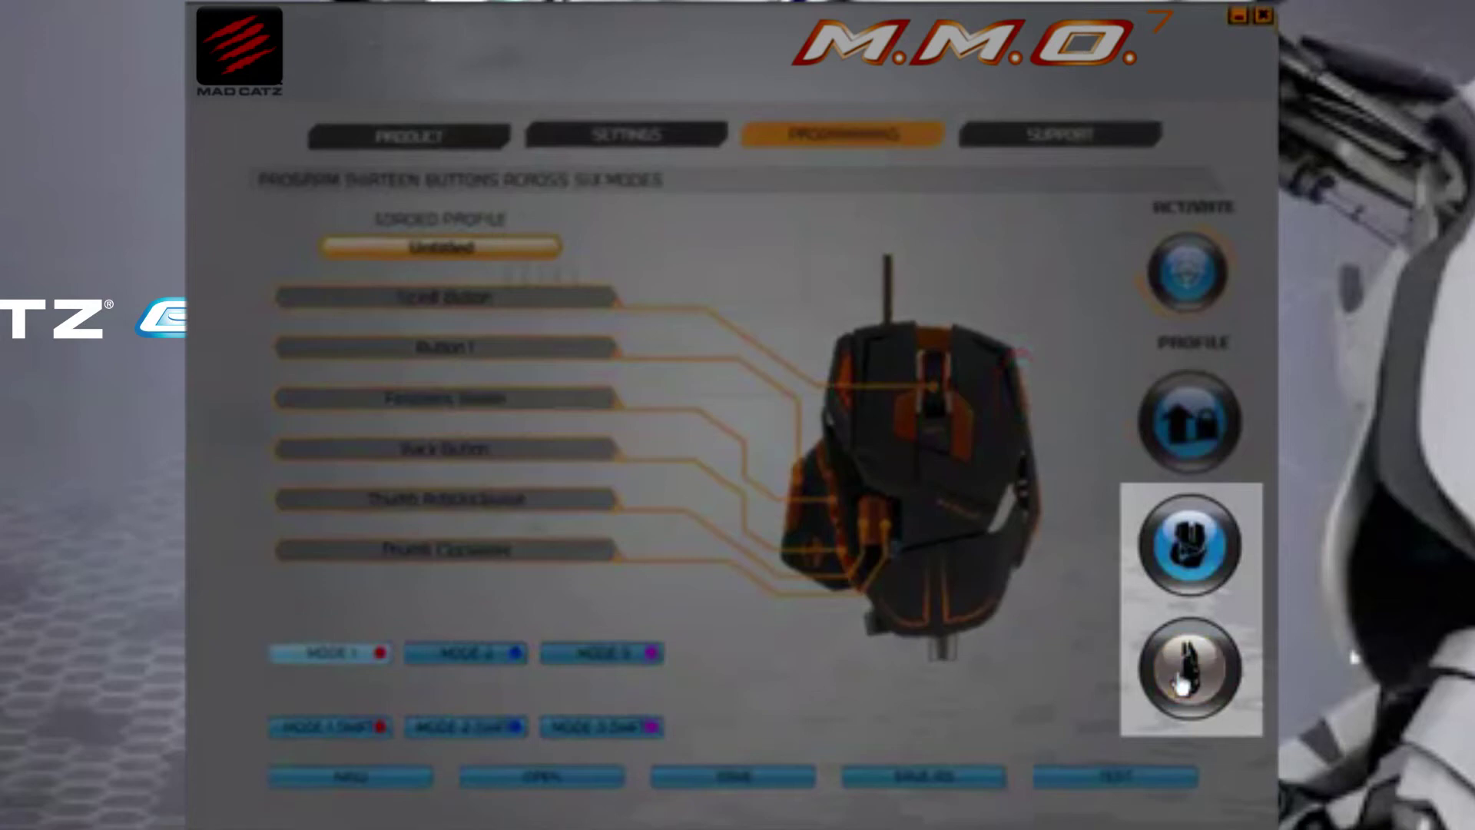
left_click(1191, 570)
left_click(1183, 453)
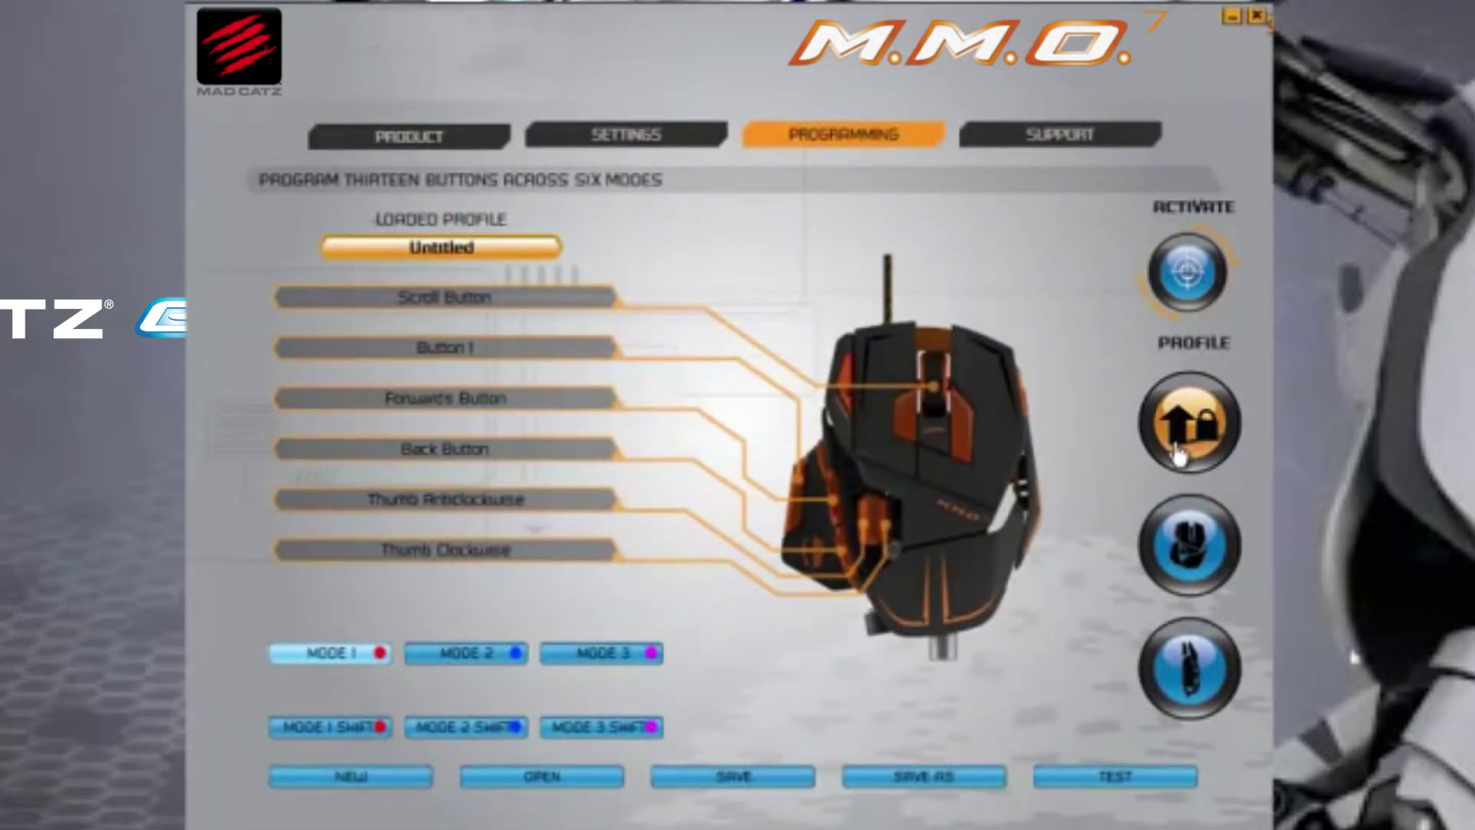
left_click(1179, 455)
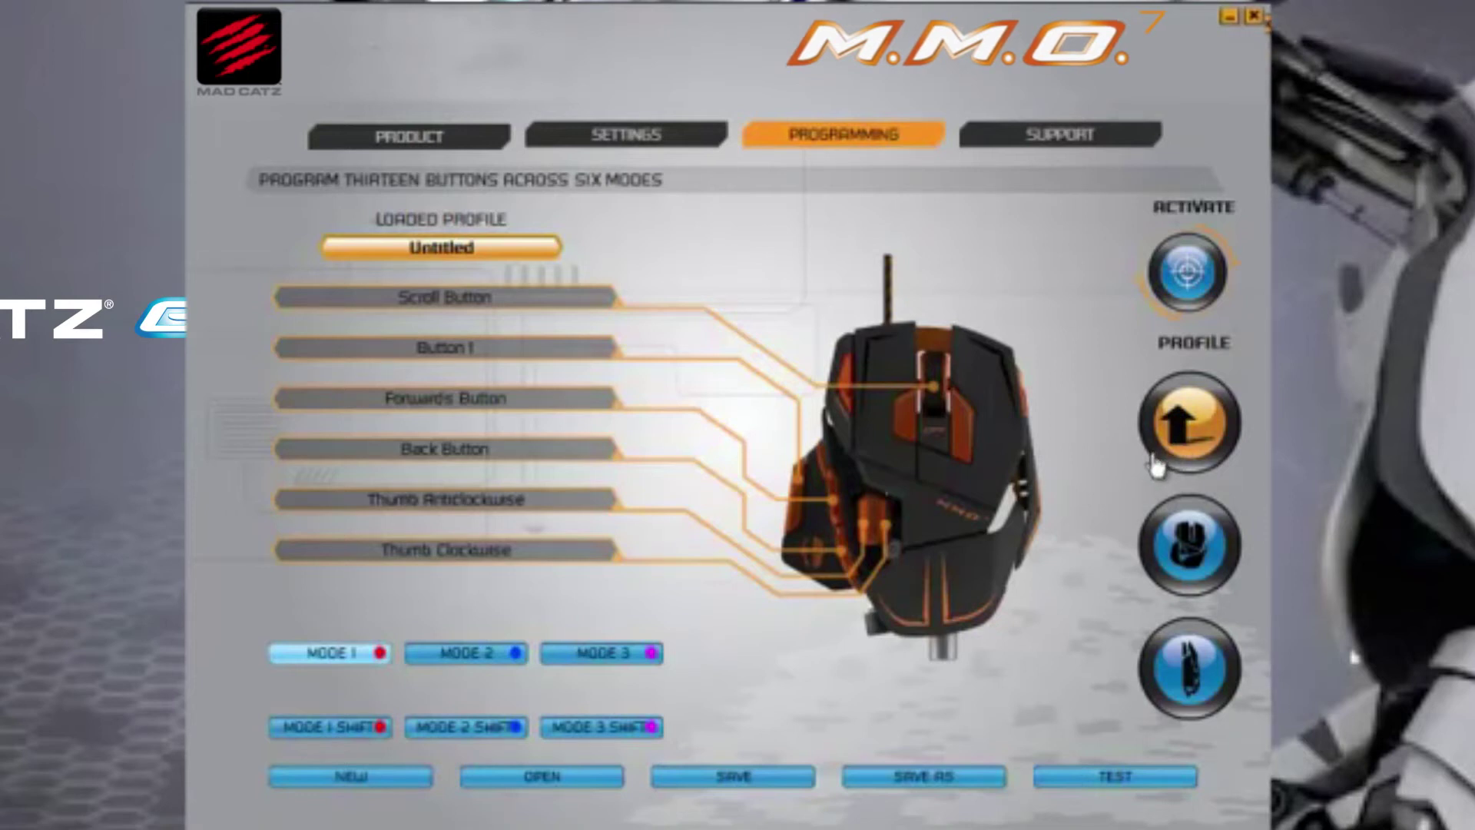
left_click(1162, 449)
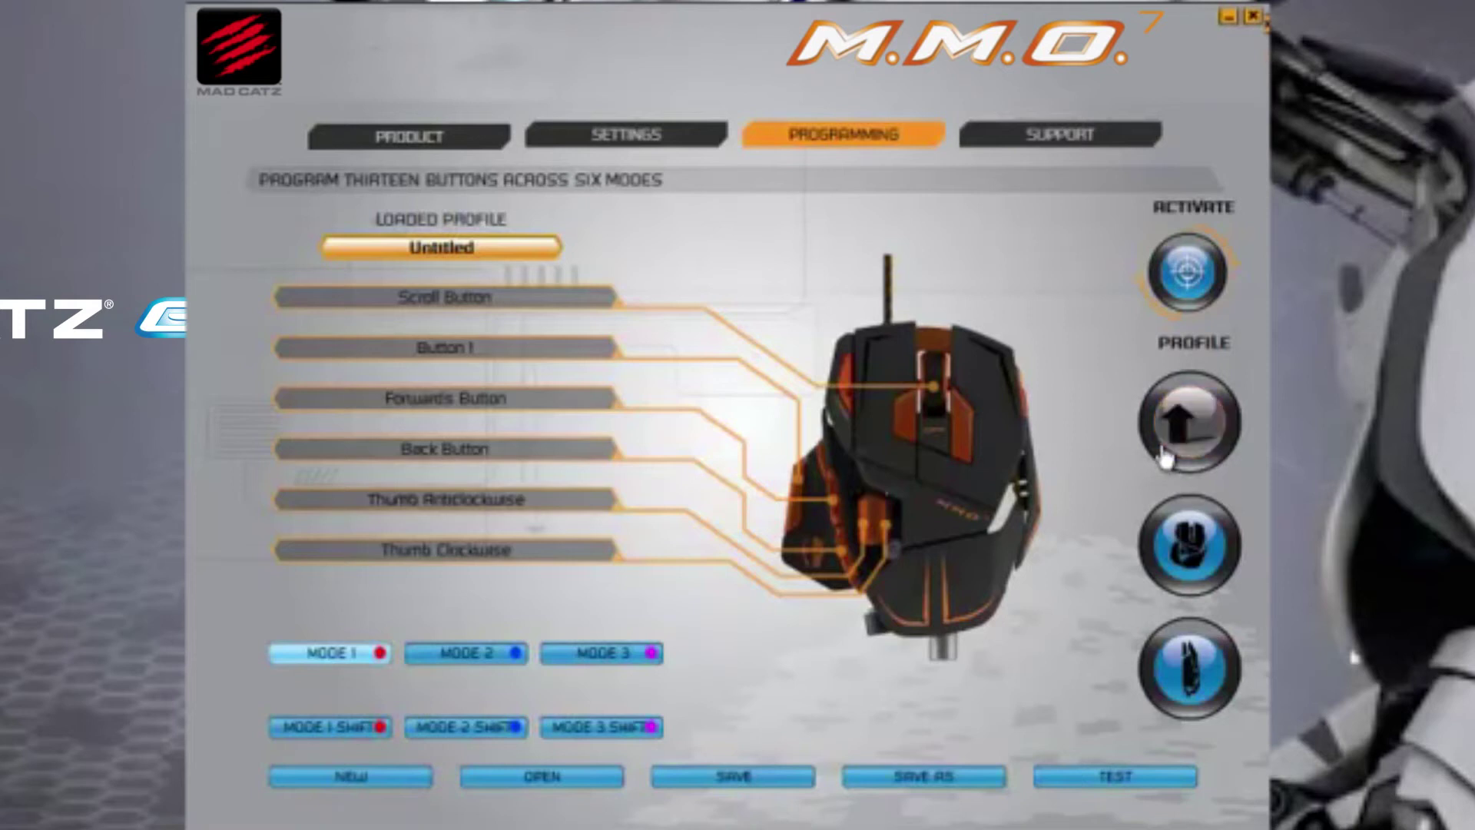
left_click(1171, 292)
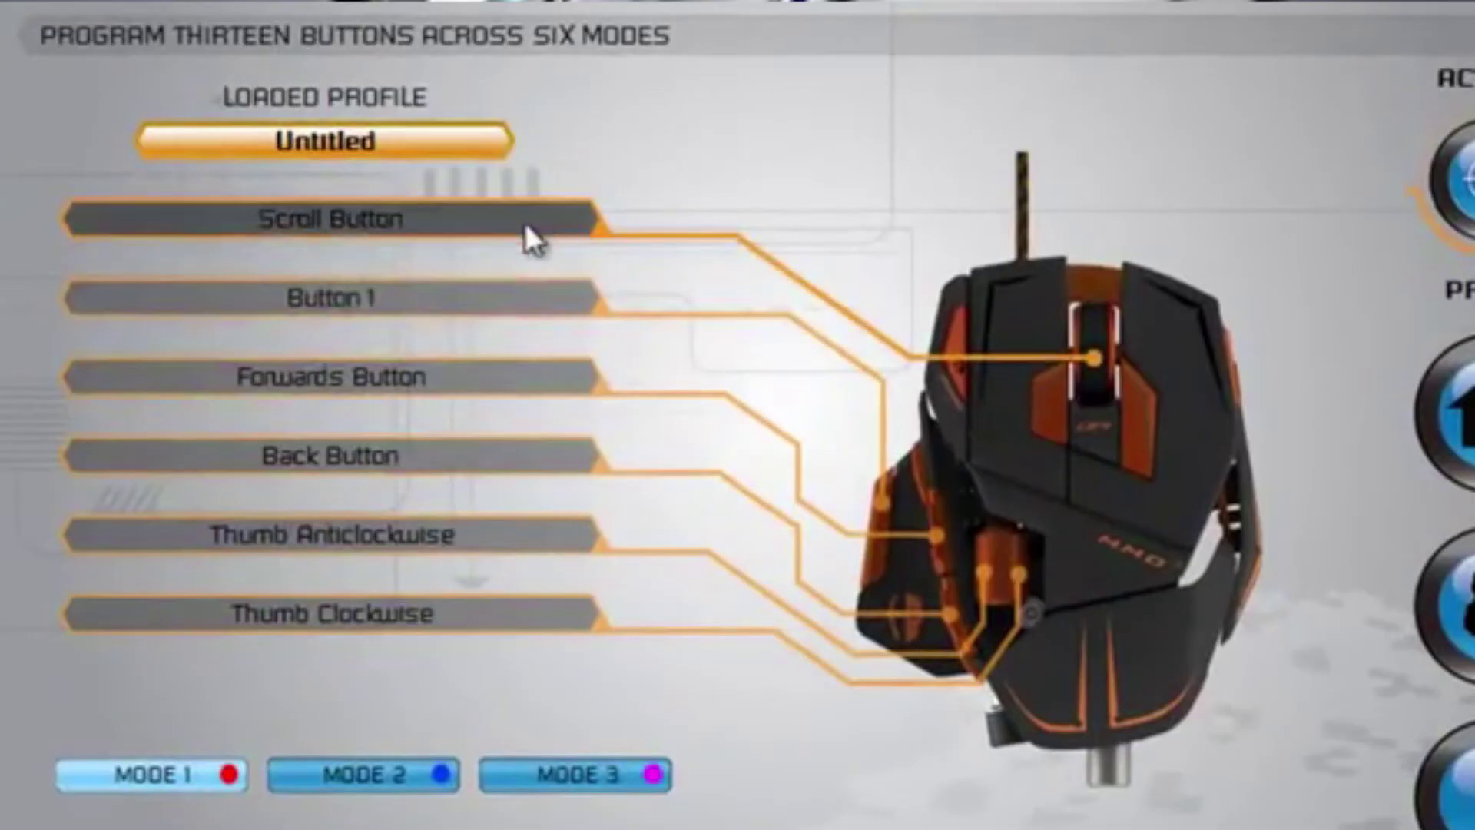
Record an M keystroke on the Scroll Button and save it as a command named Map.
left_click(568, 301)
left_click(433, 301)
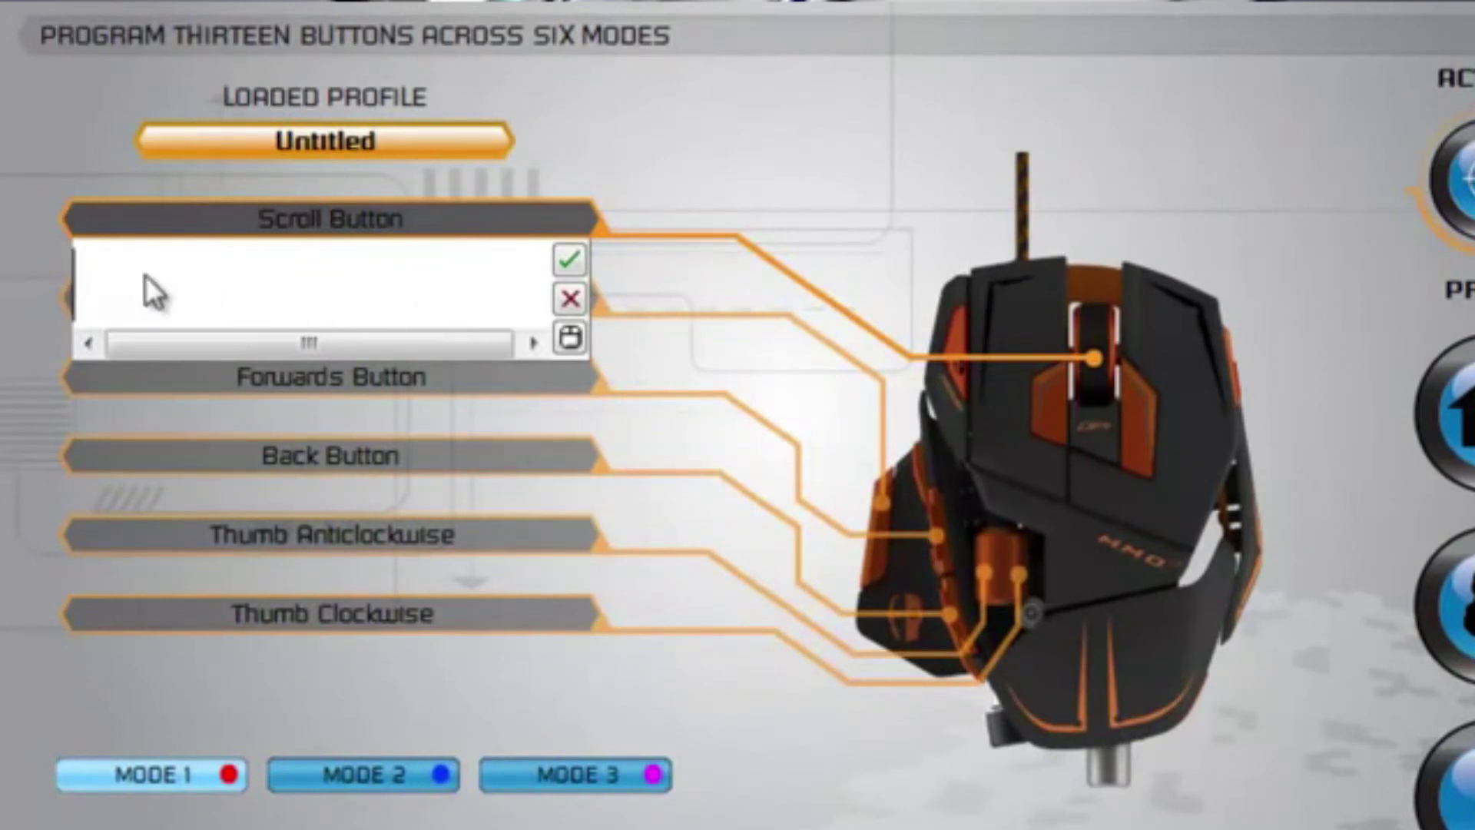
key("m")
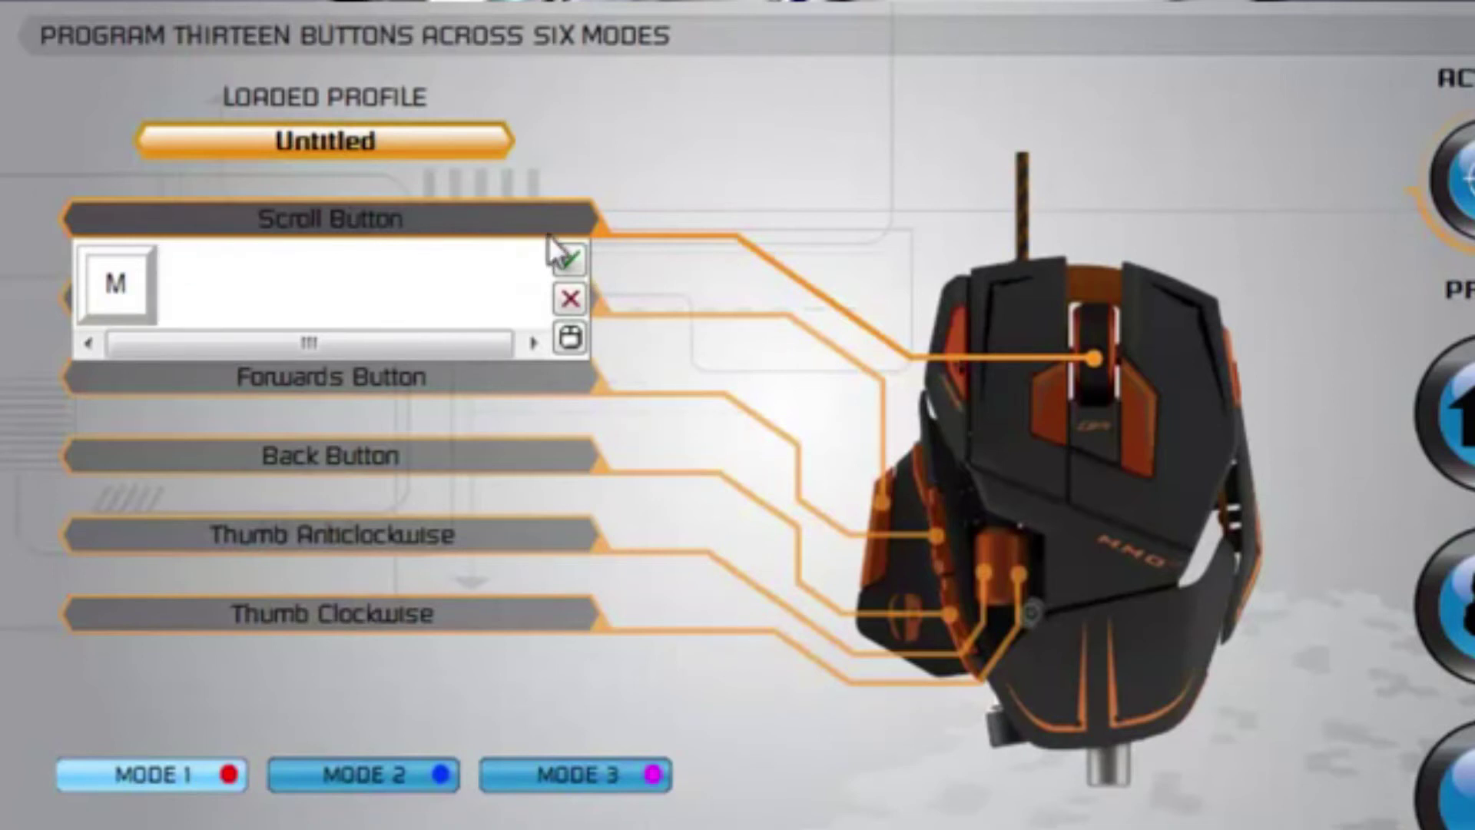
left_click(578, 253)
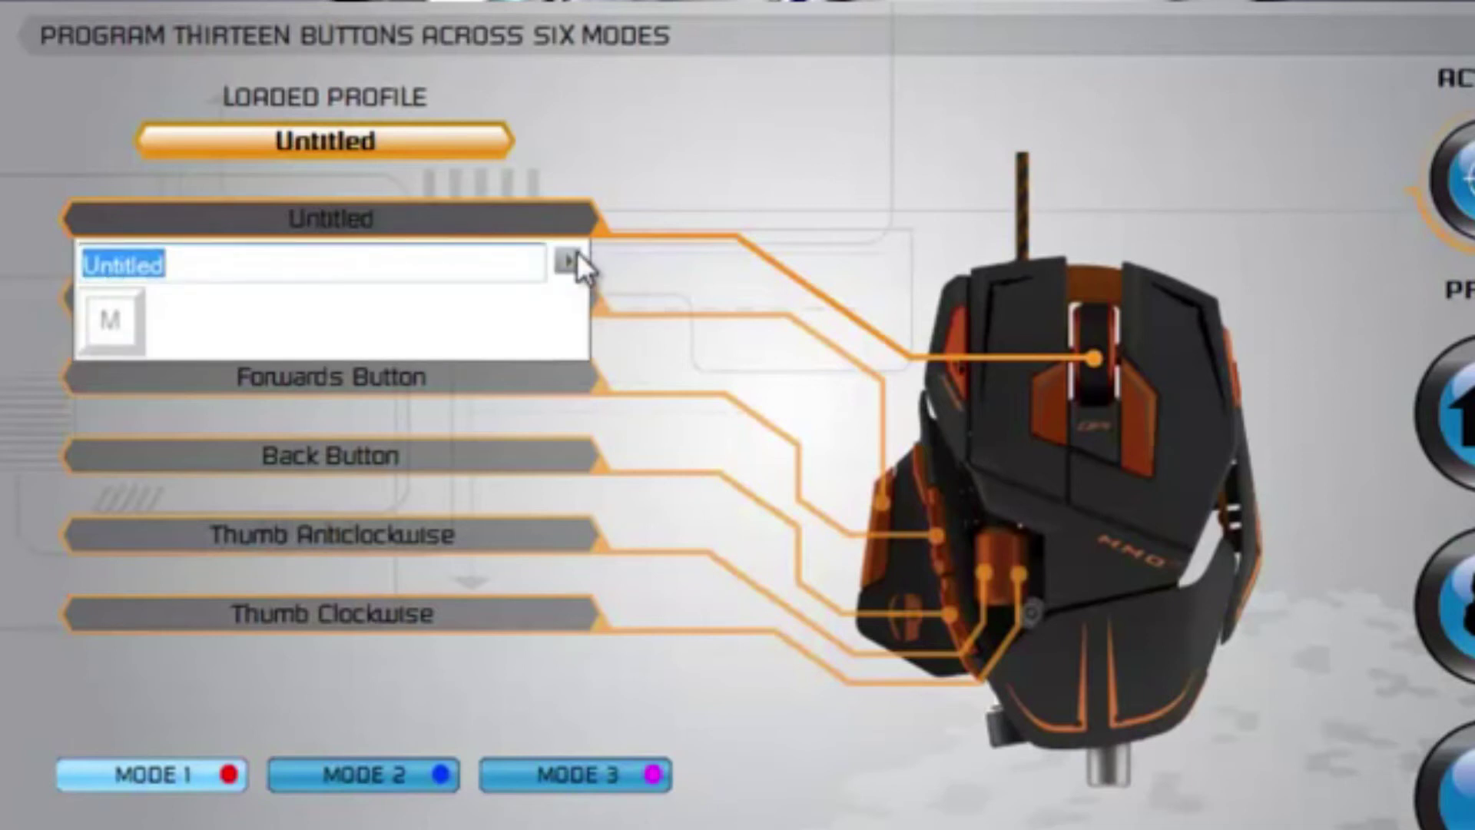
type("Map")
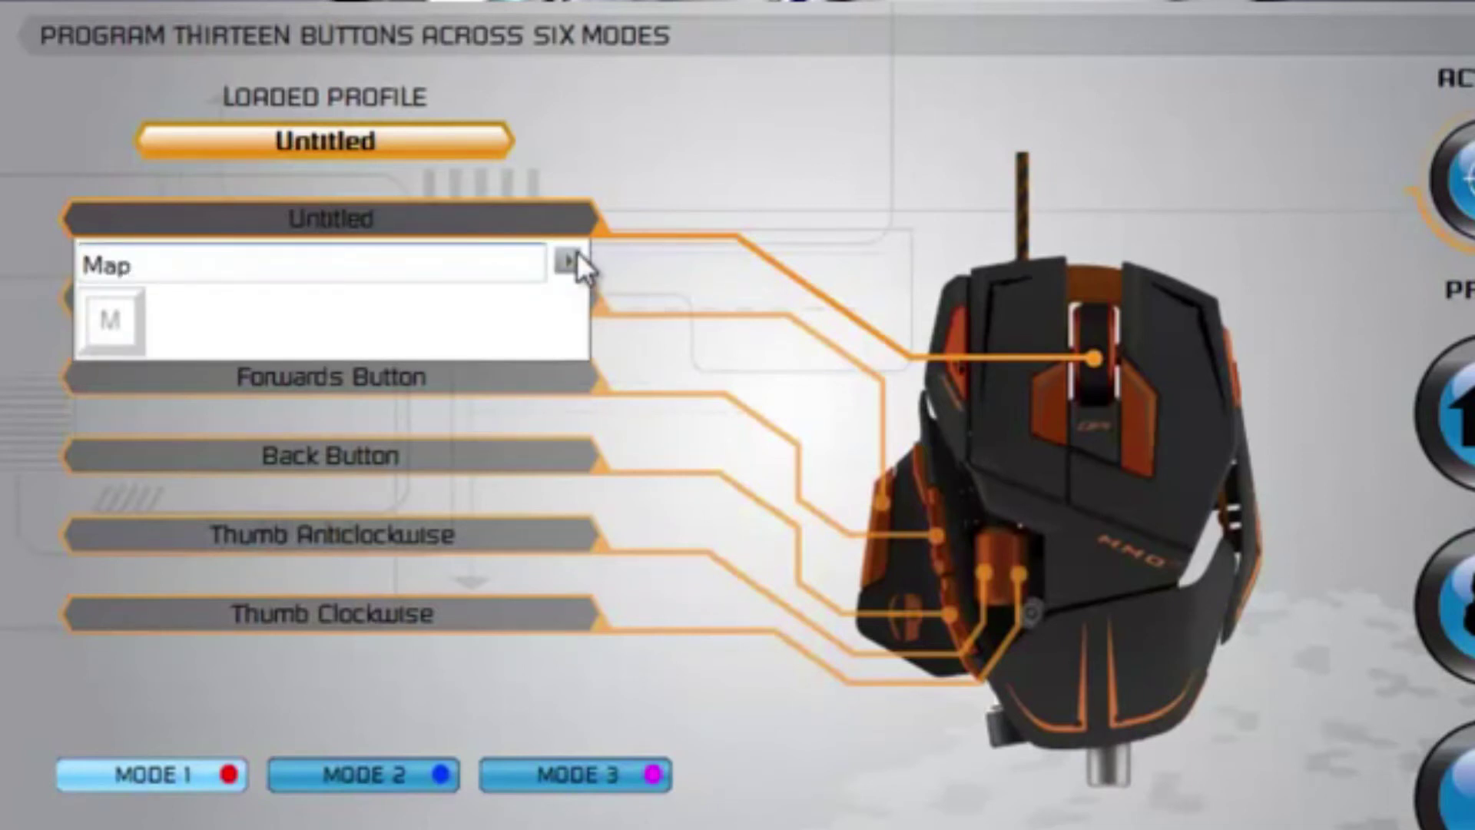
left_click(578, 257)
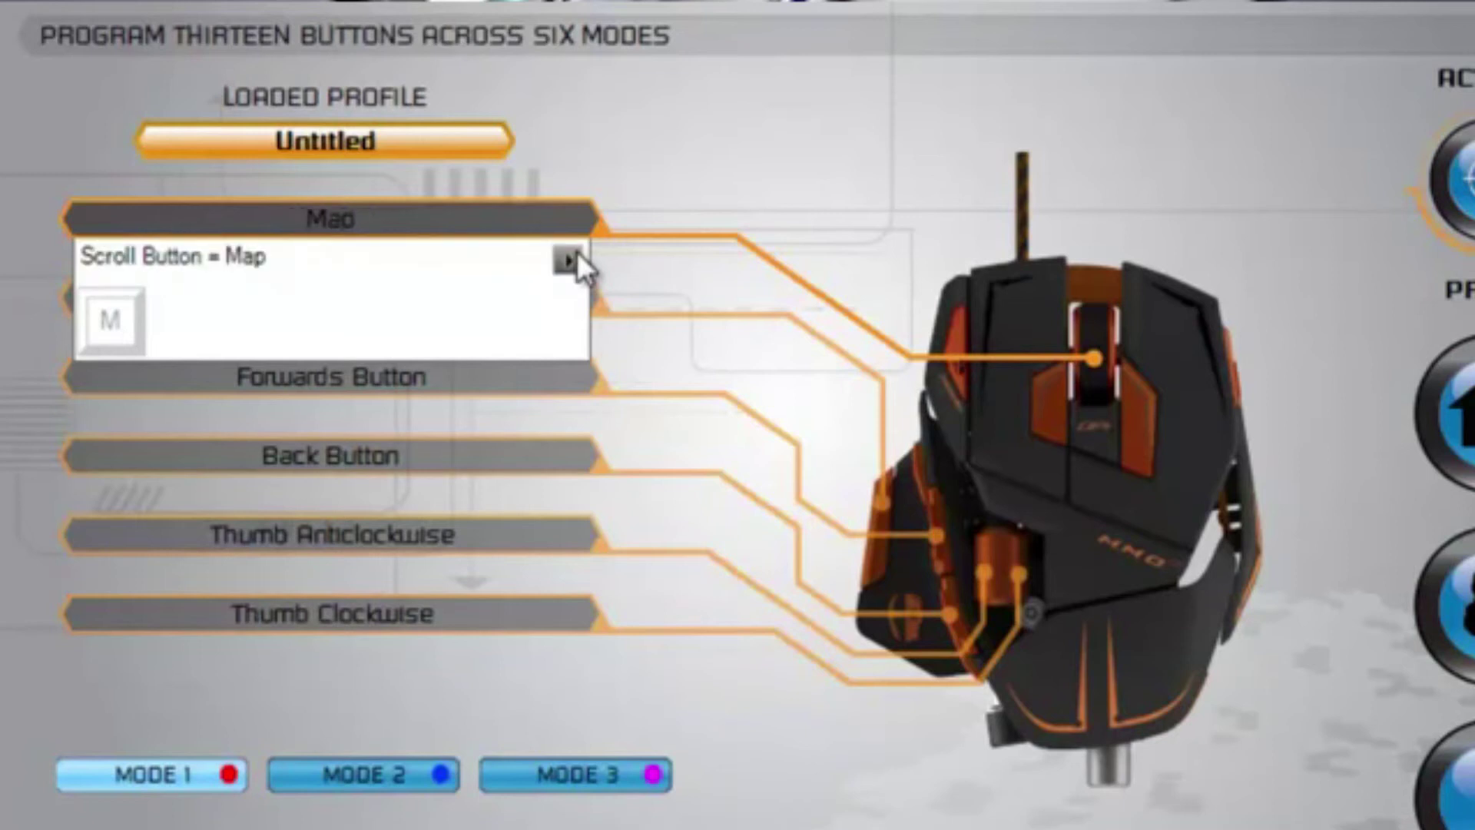
Set the Scroll Button back to Unprogrammed.
mouse_move(253, 219)
mouse_move(555, 240)
left_click(567, 262)
left_click(626, 330)
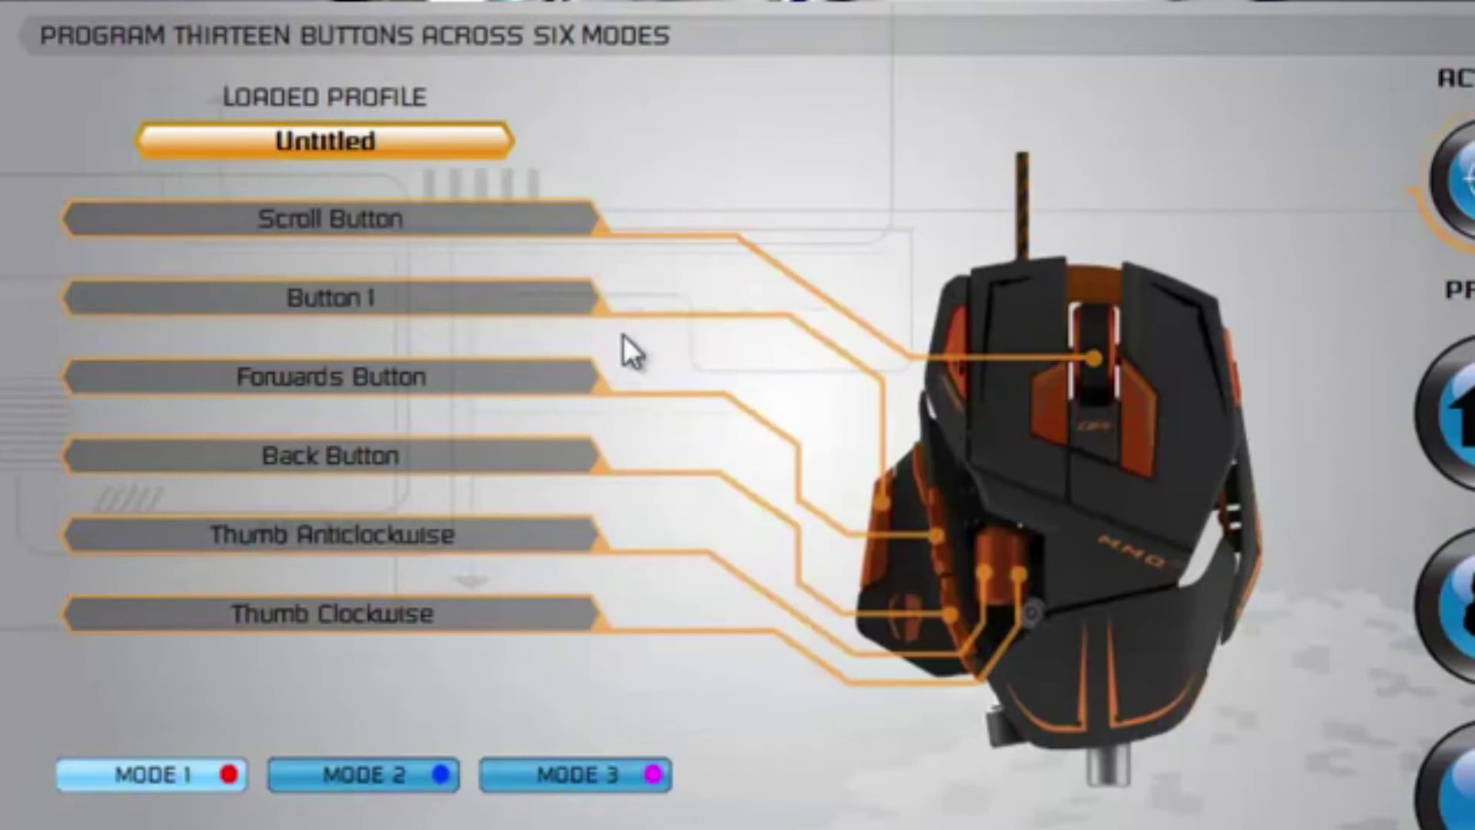
Assign the Map command to the Forwards Button from its dropdown.
mouse_move(574, 384)
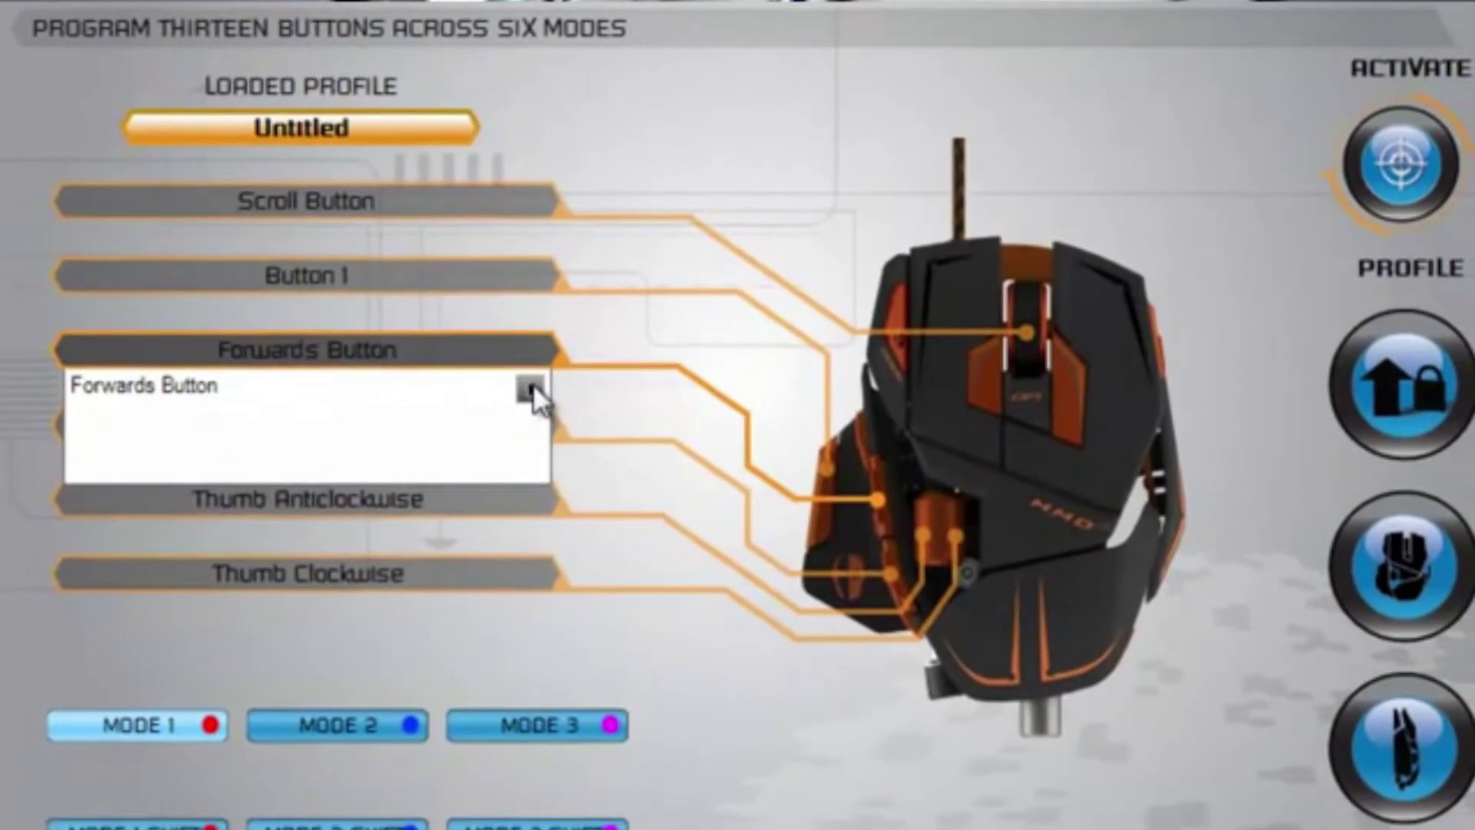
left_click(568, 415)
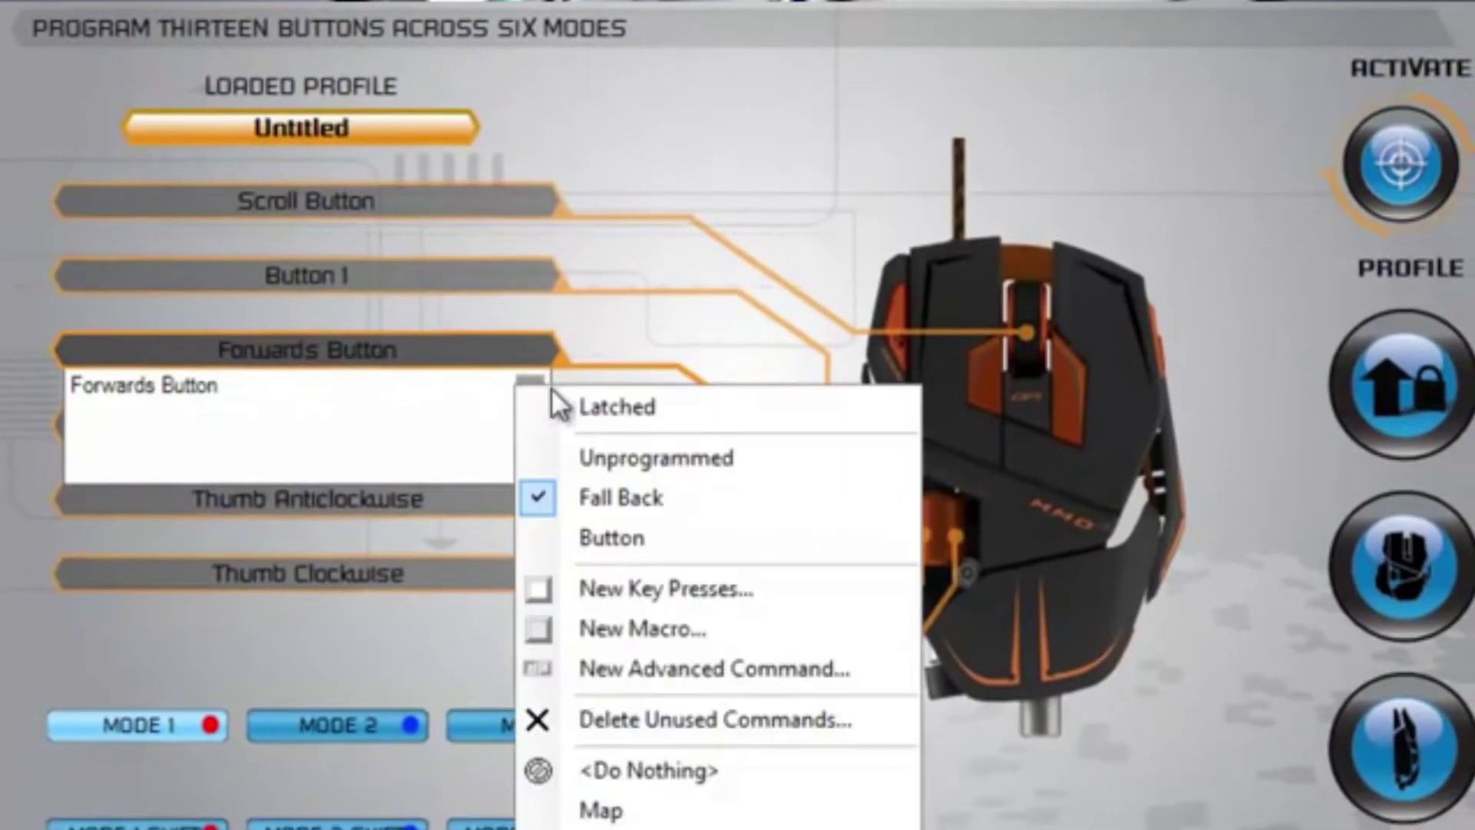
left_click(611, 811)
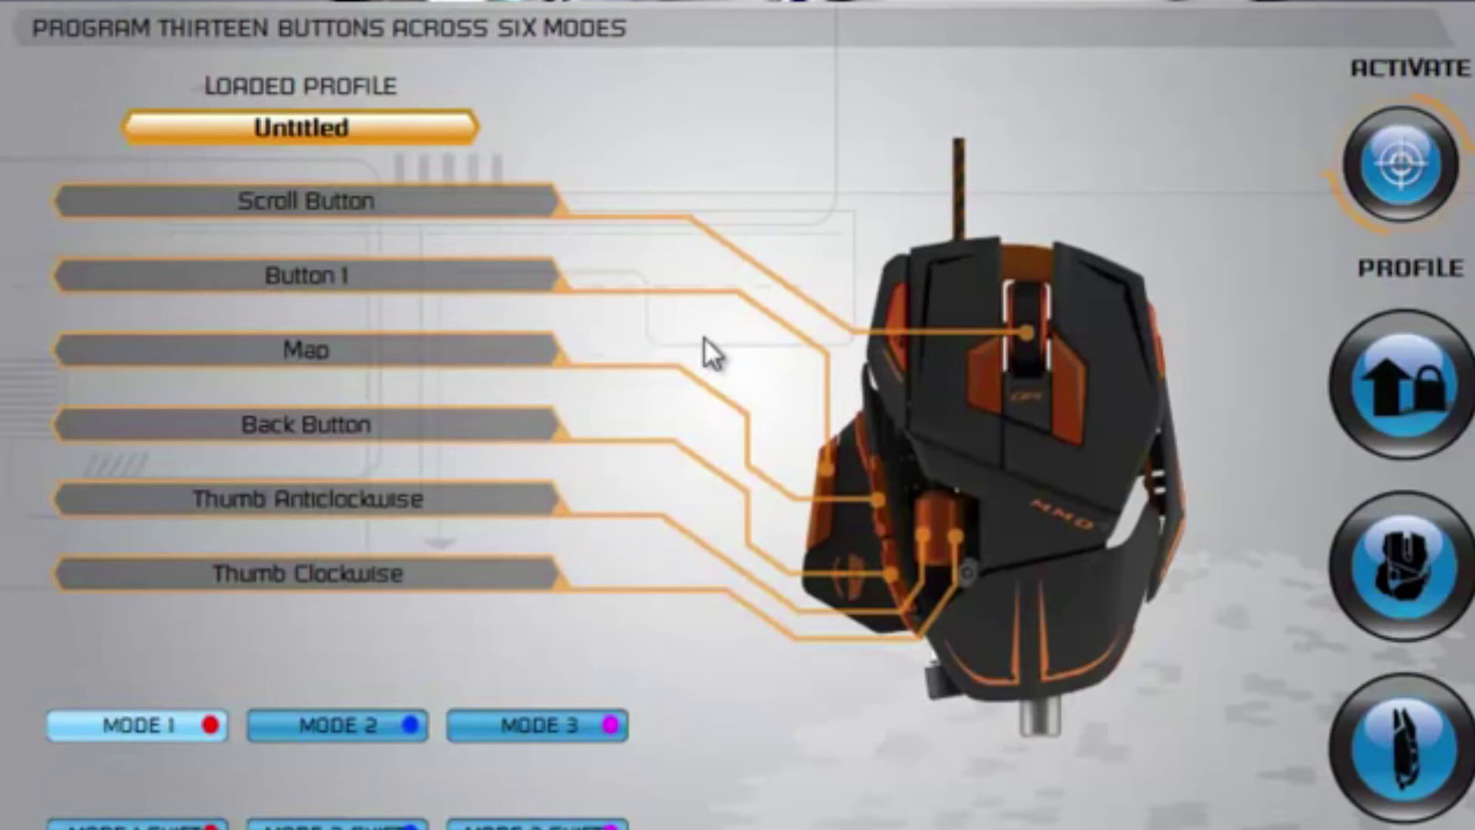
Start a new advanced command on the Scroll Button named 'Action Bar 2'.
mouse_move(523, 201)
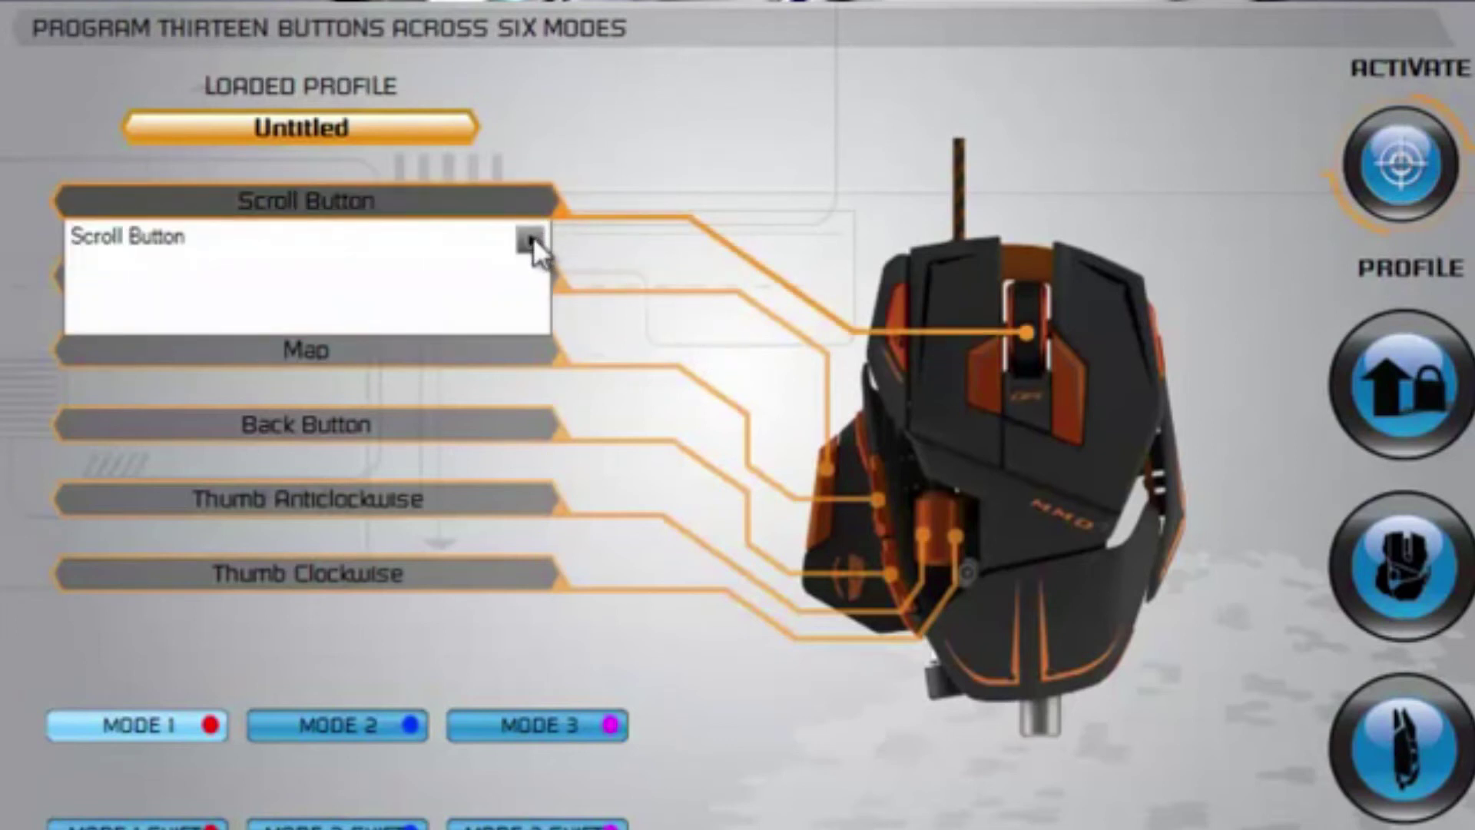
left_click(530, 240)
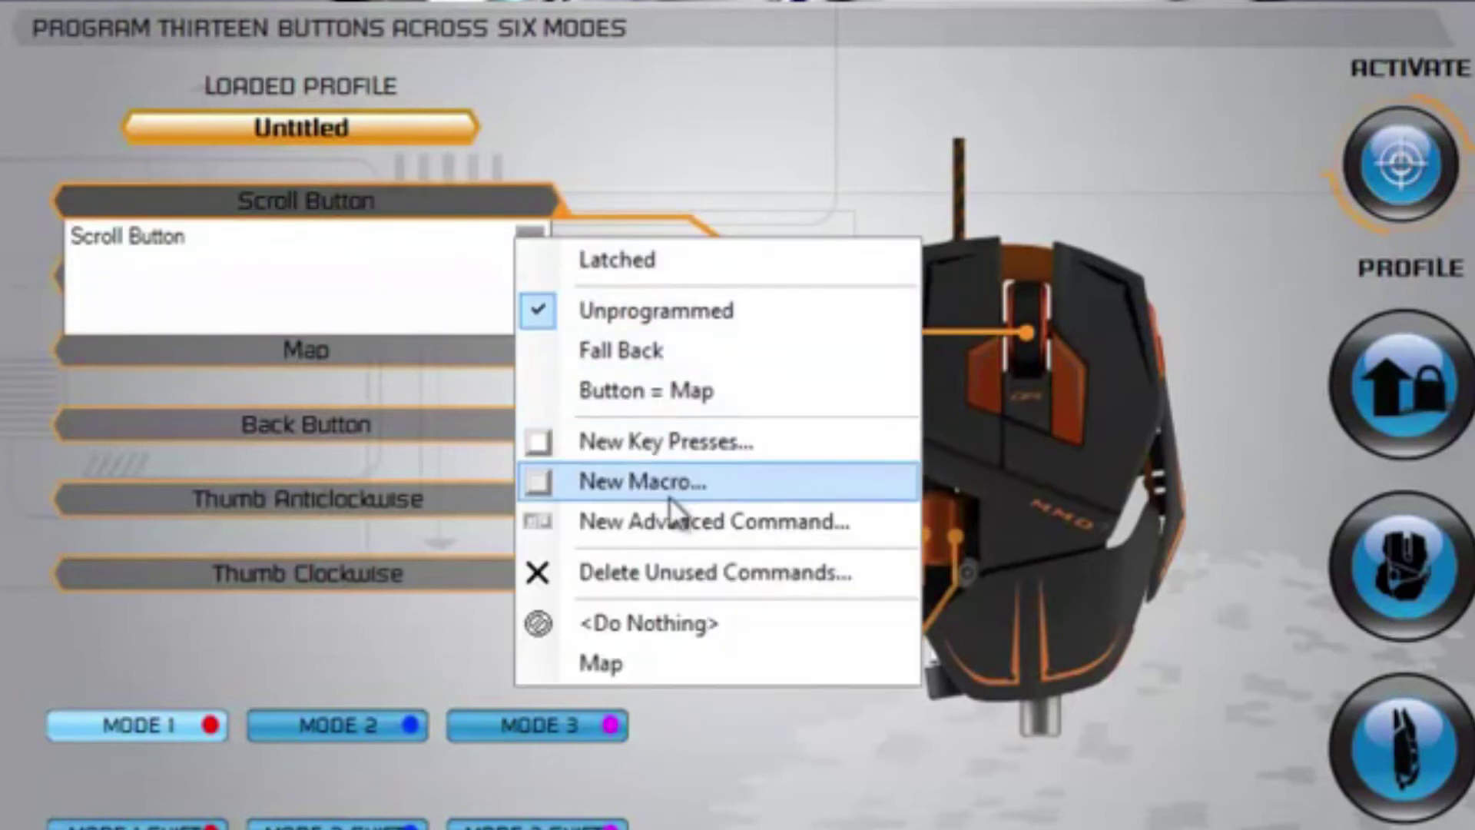
left_click(665, 520)
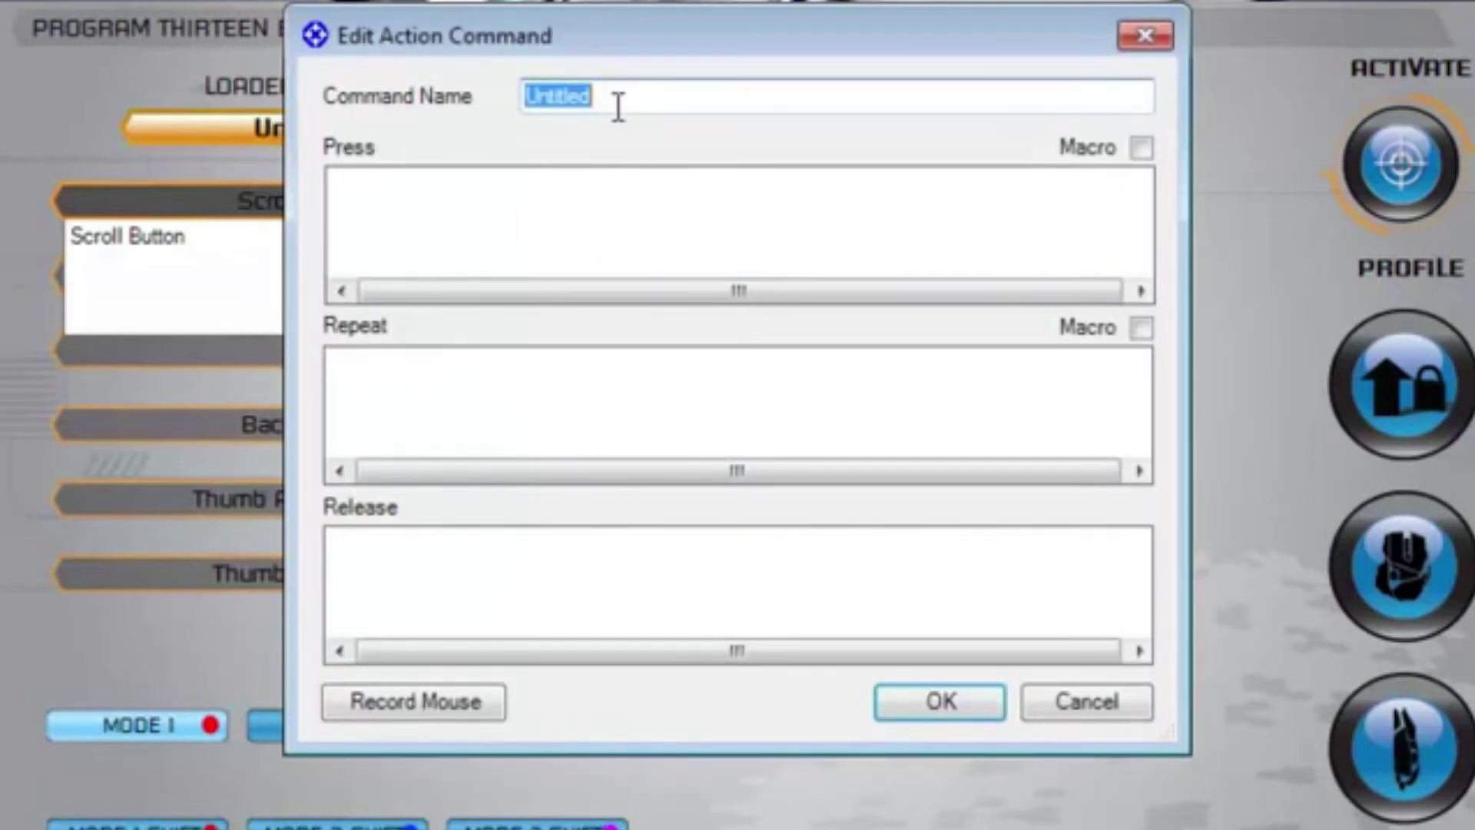
type("Action B")
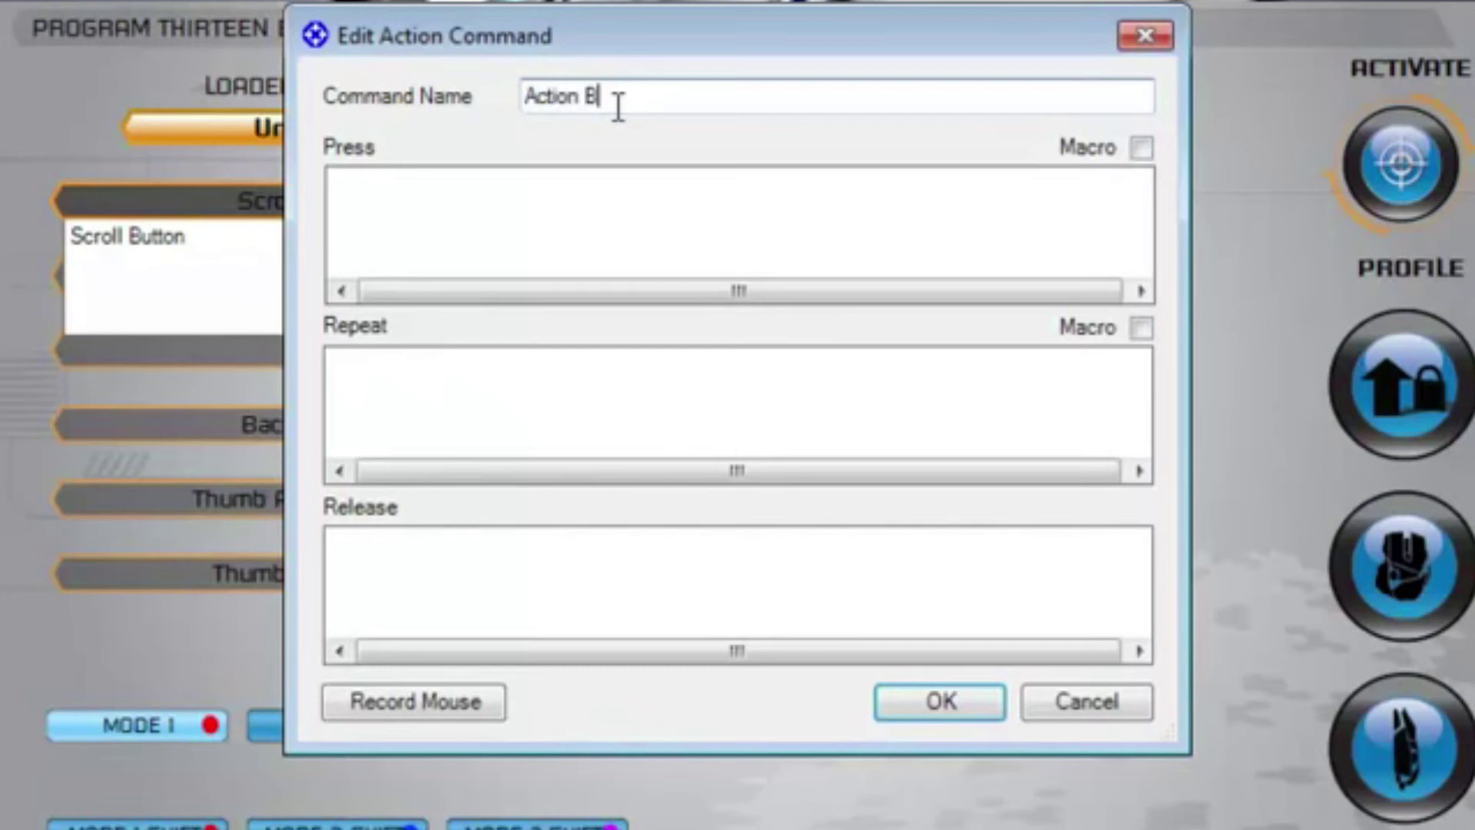
type("ar2")
key("BackSpace")
type("2")
Record Shift+2 as the press keystrokes and enable Macro timing.
left_click(465, 221)
key("shift")
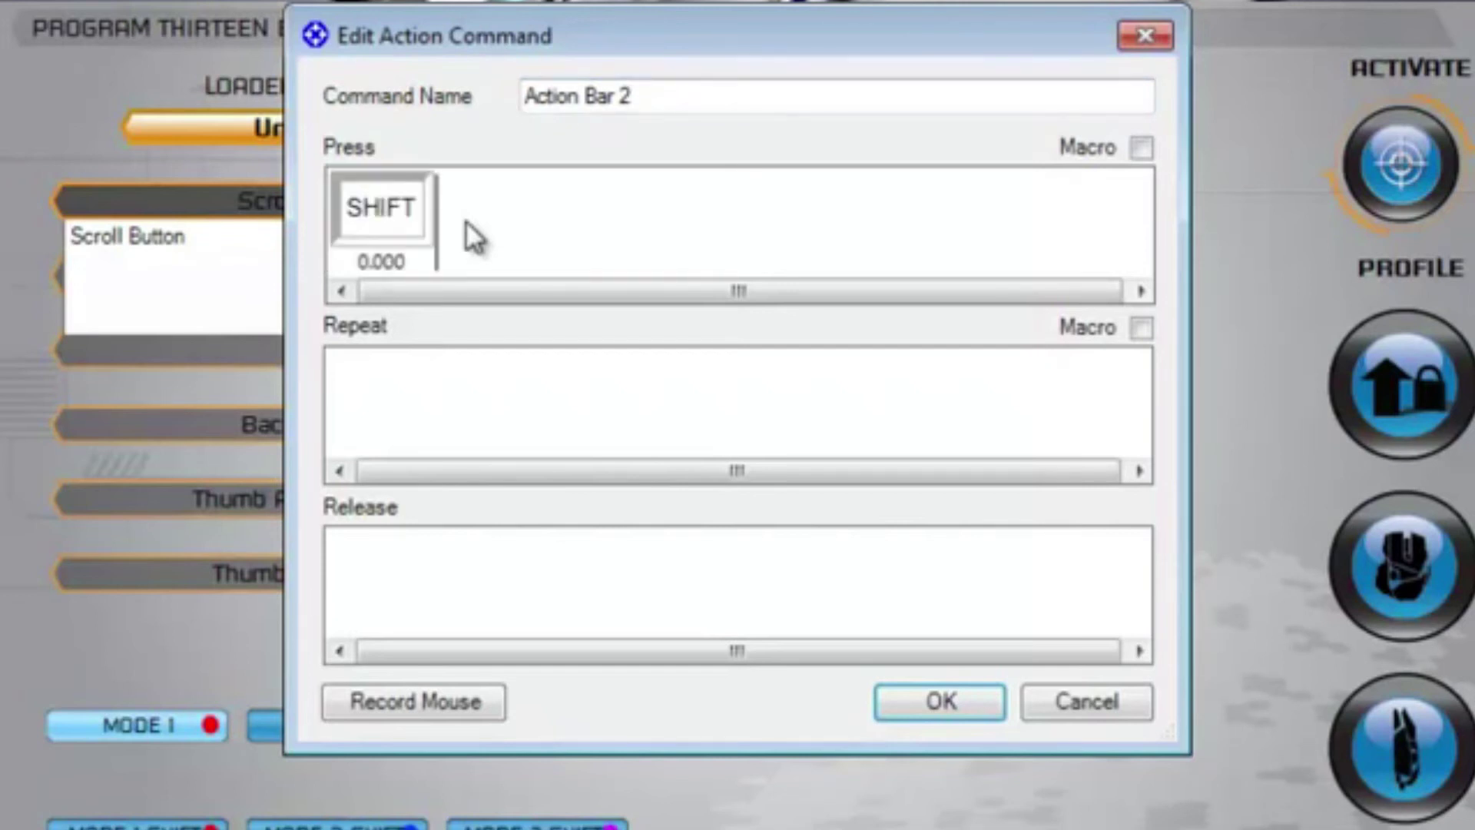
key("2")
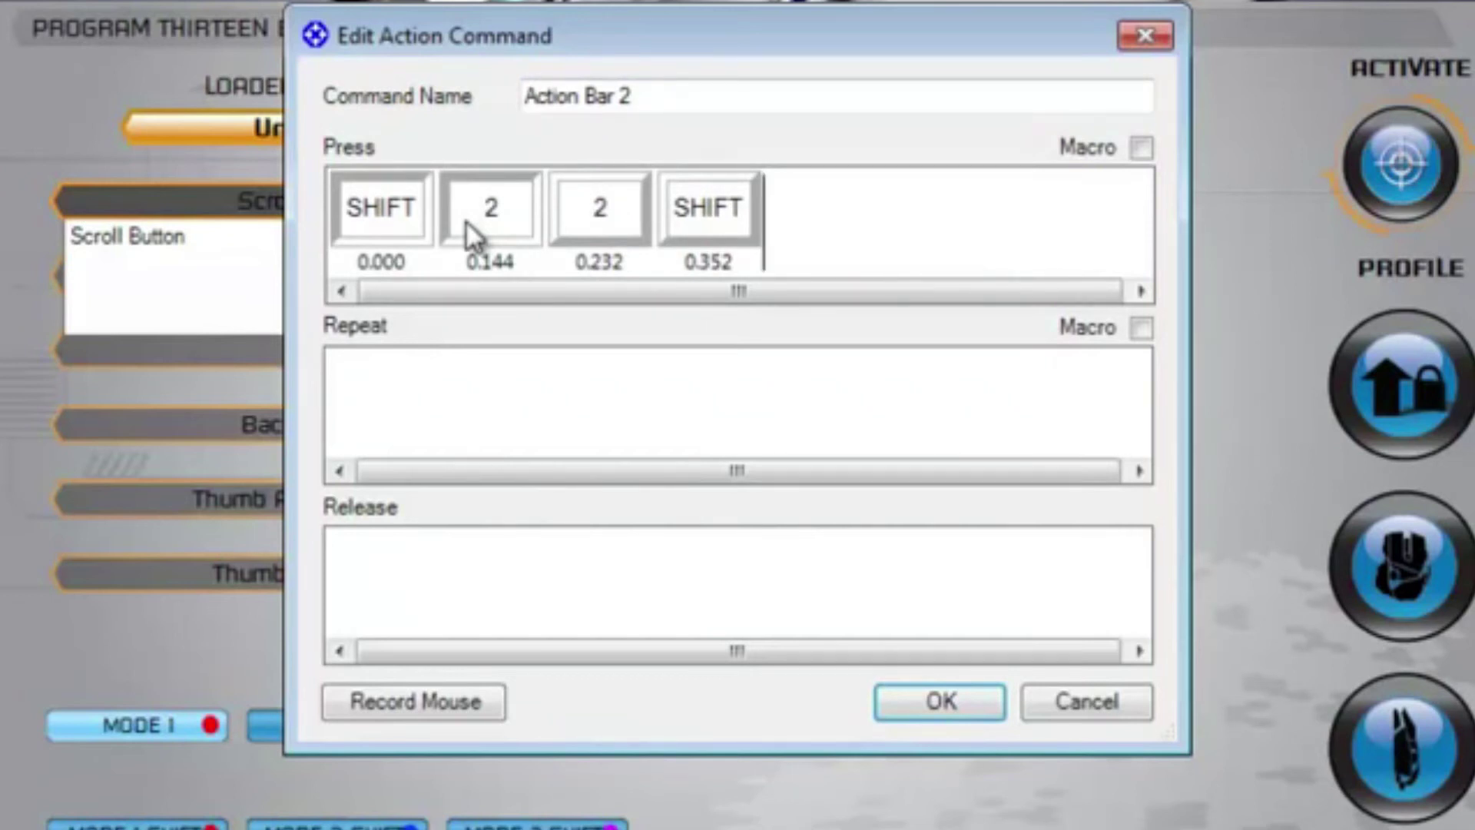
left_click(1139, 149)
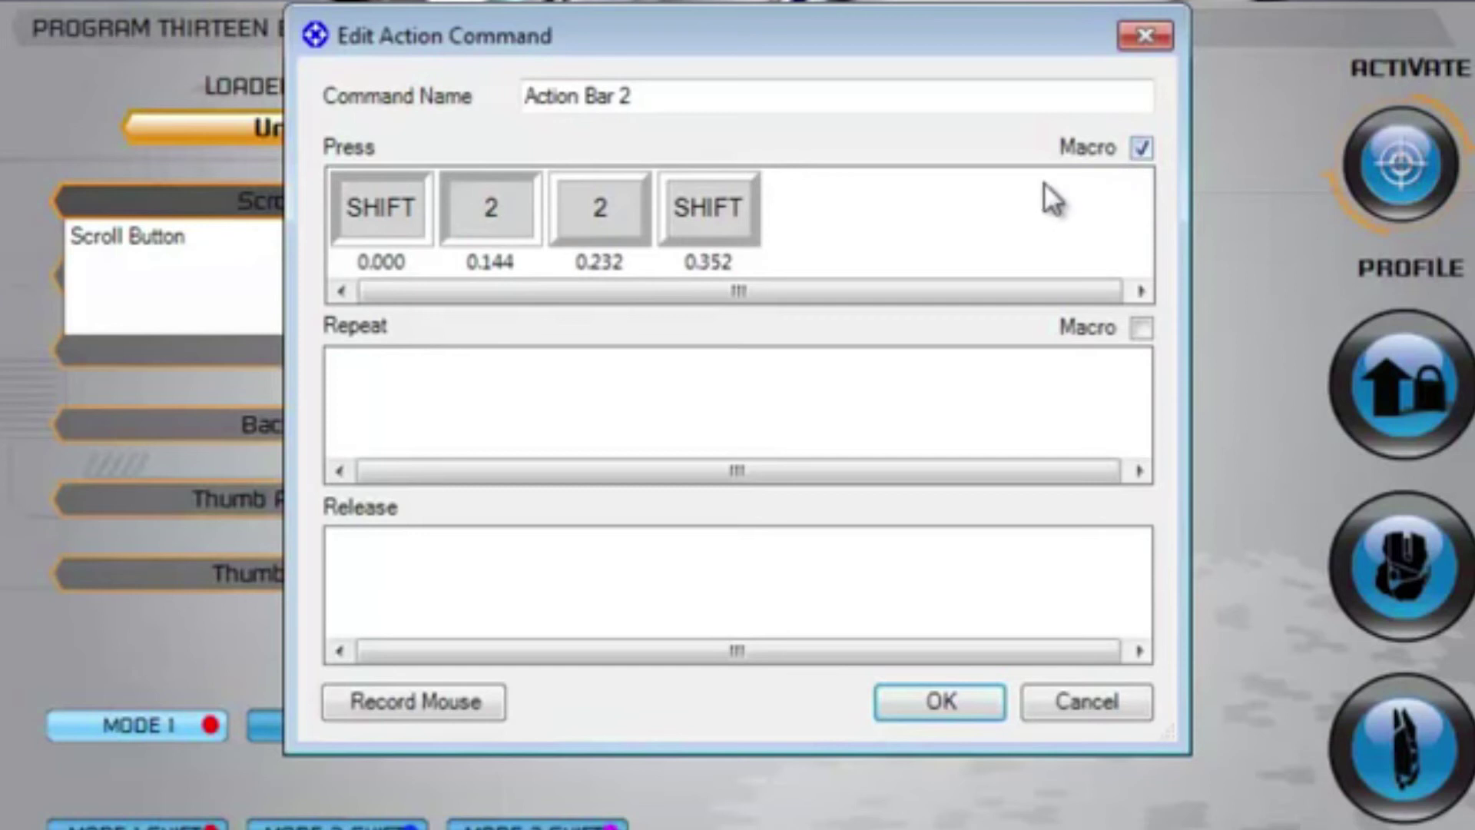
Quantize the Action Bar 2 press keystrokes to 0.050-second spacing.
right_click(804, 227)
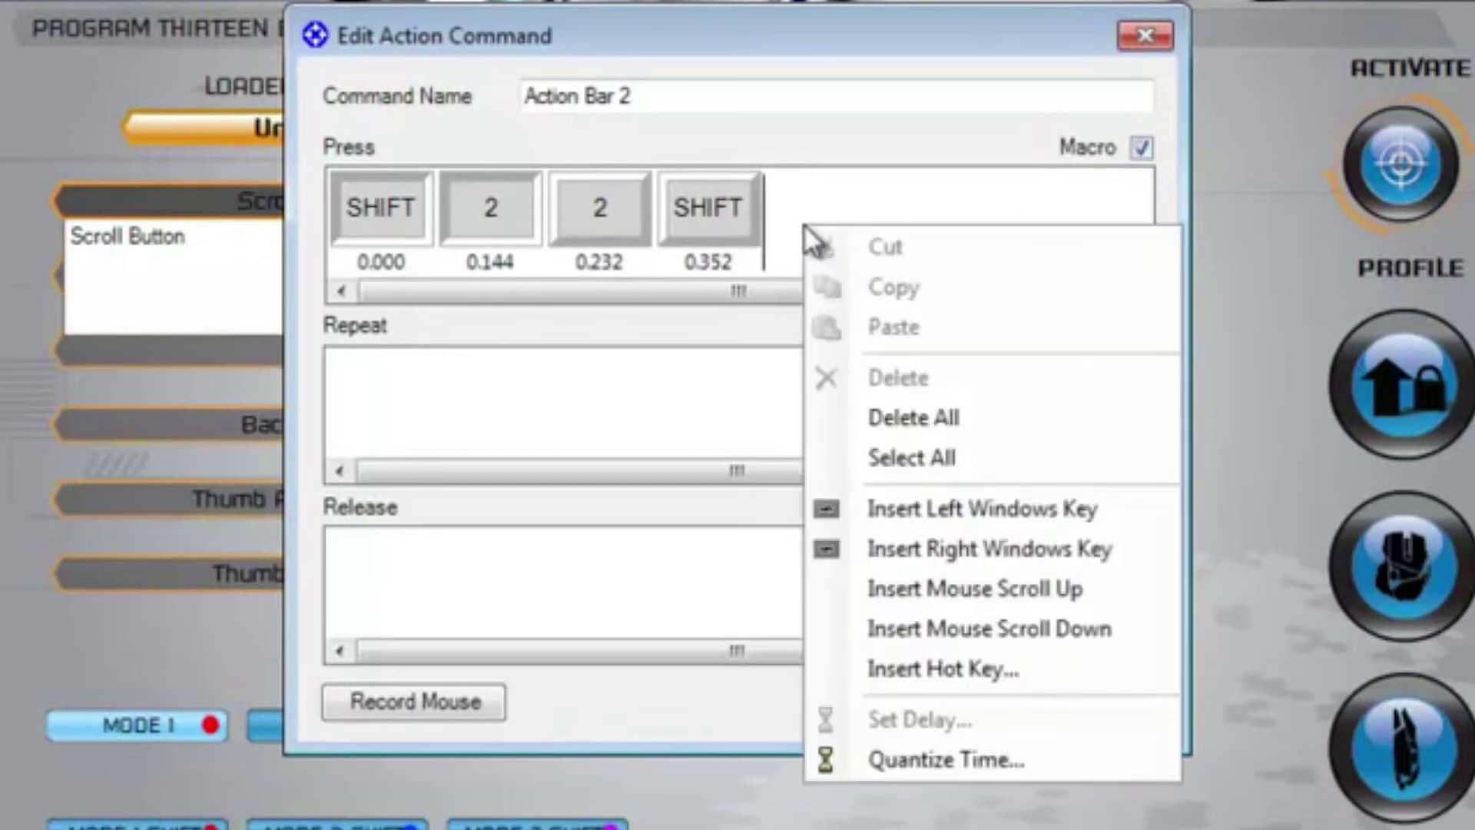
left_click(905, 758)
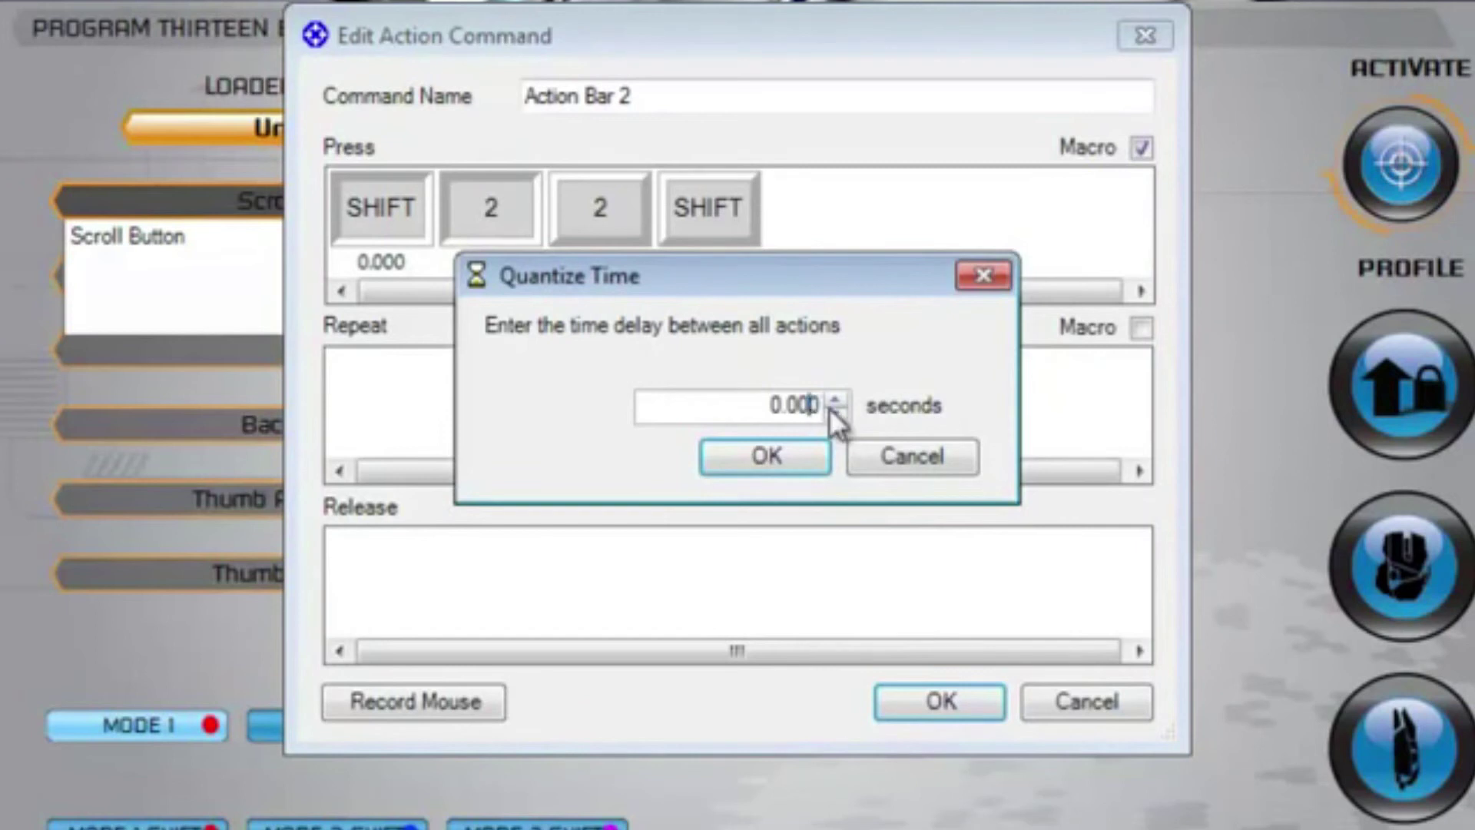
type("5")
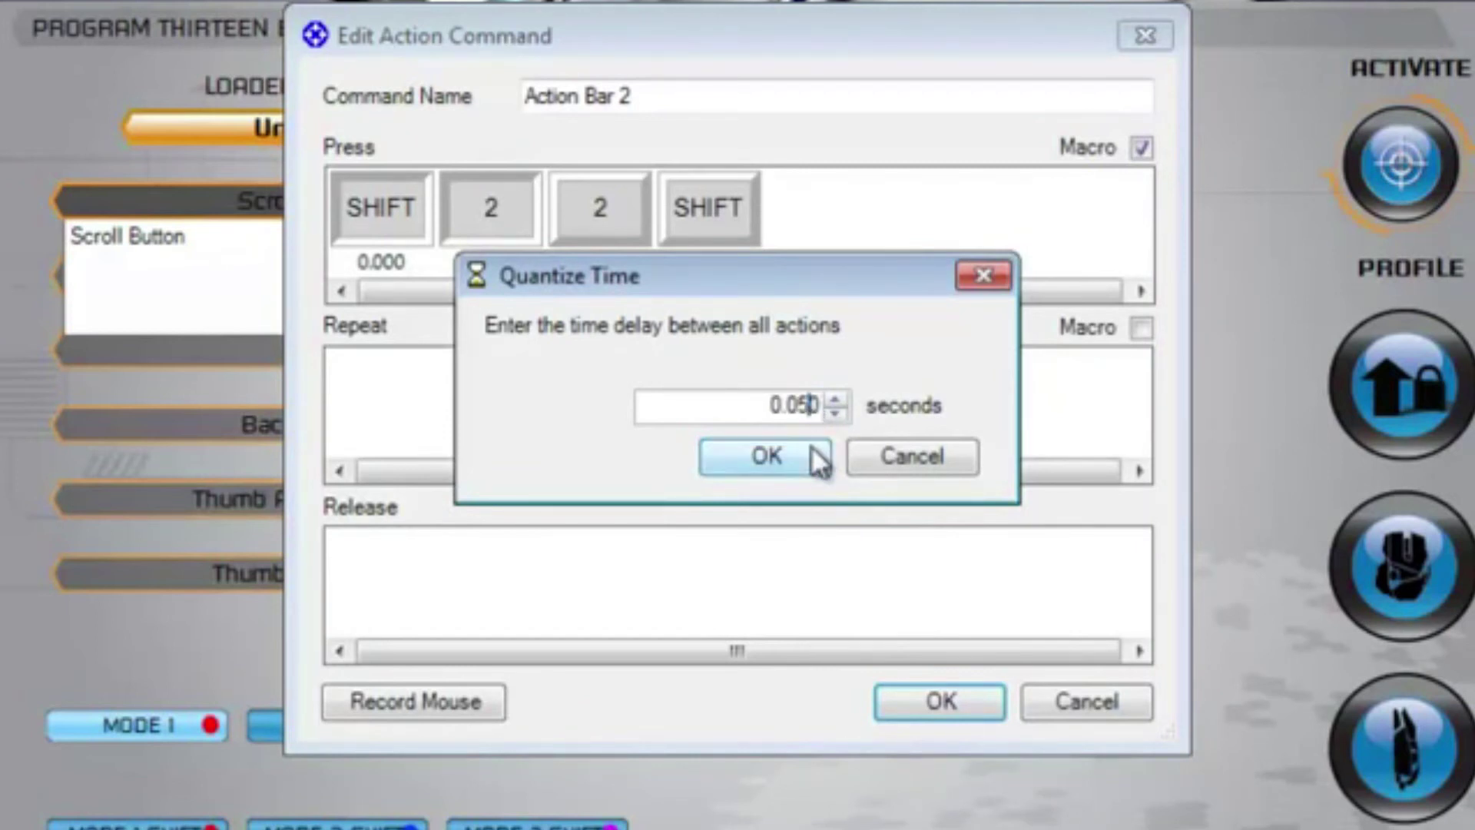
left_click(803, 452)
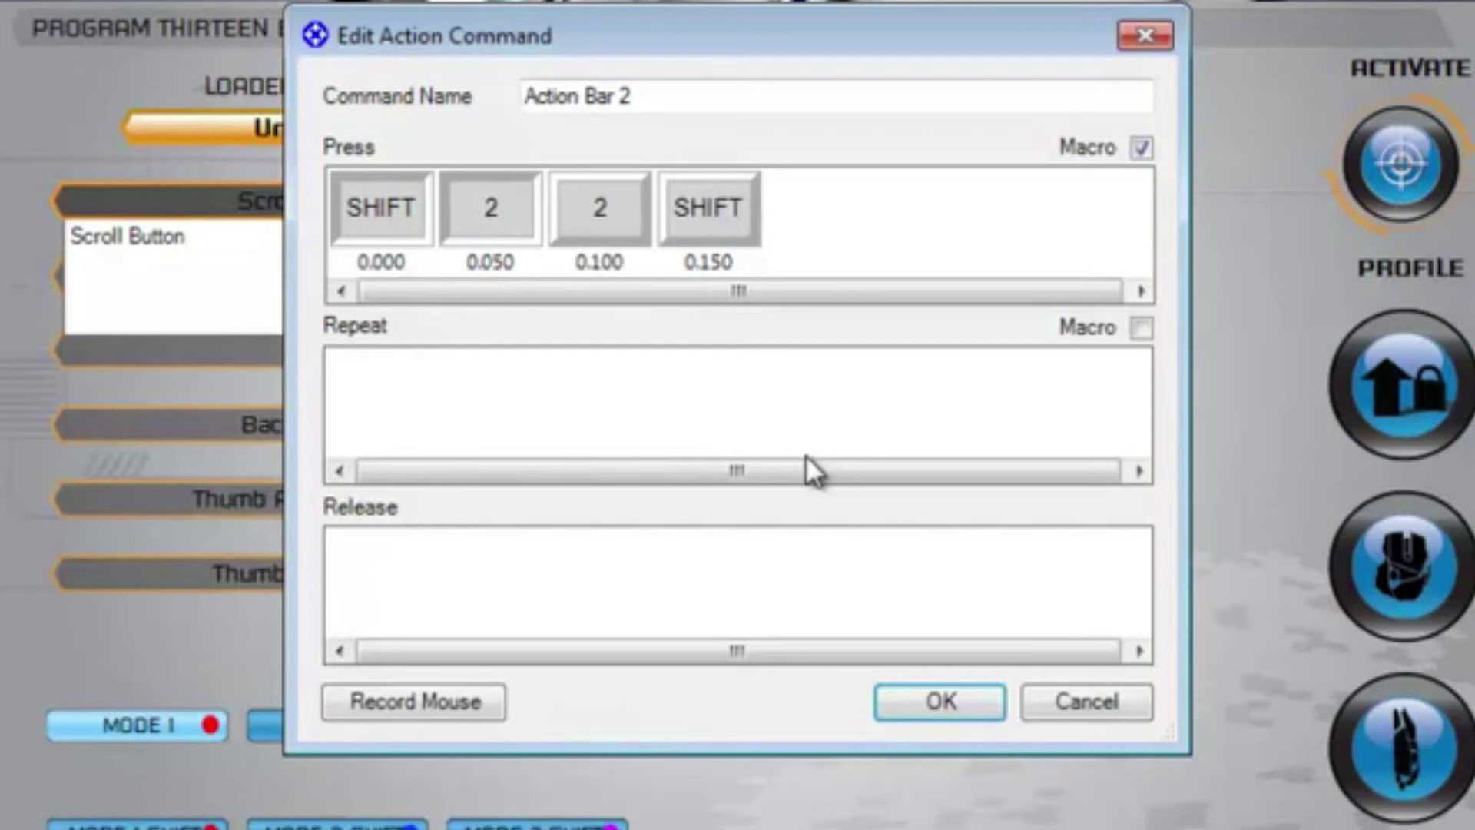
Leave the repeat and release lists empty and confirm the Action Bar 2 command.
left_click(547, 417)
left_click(644, 589)
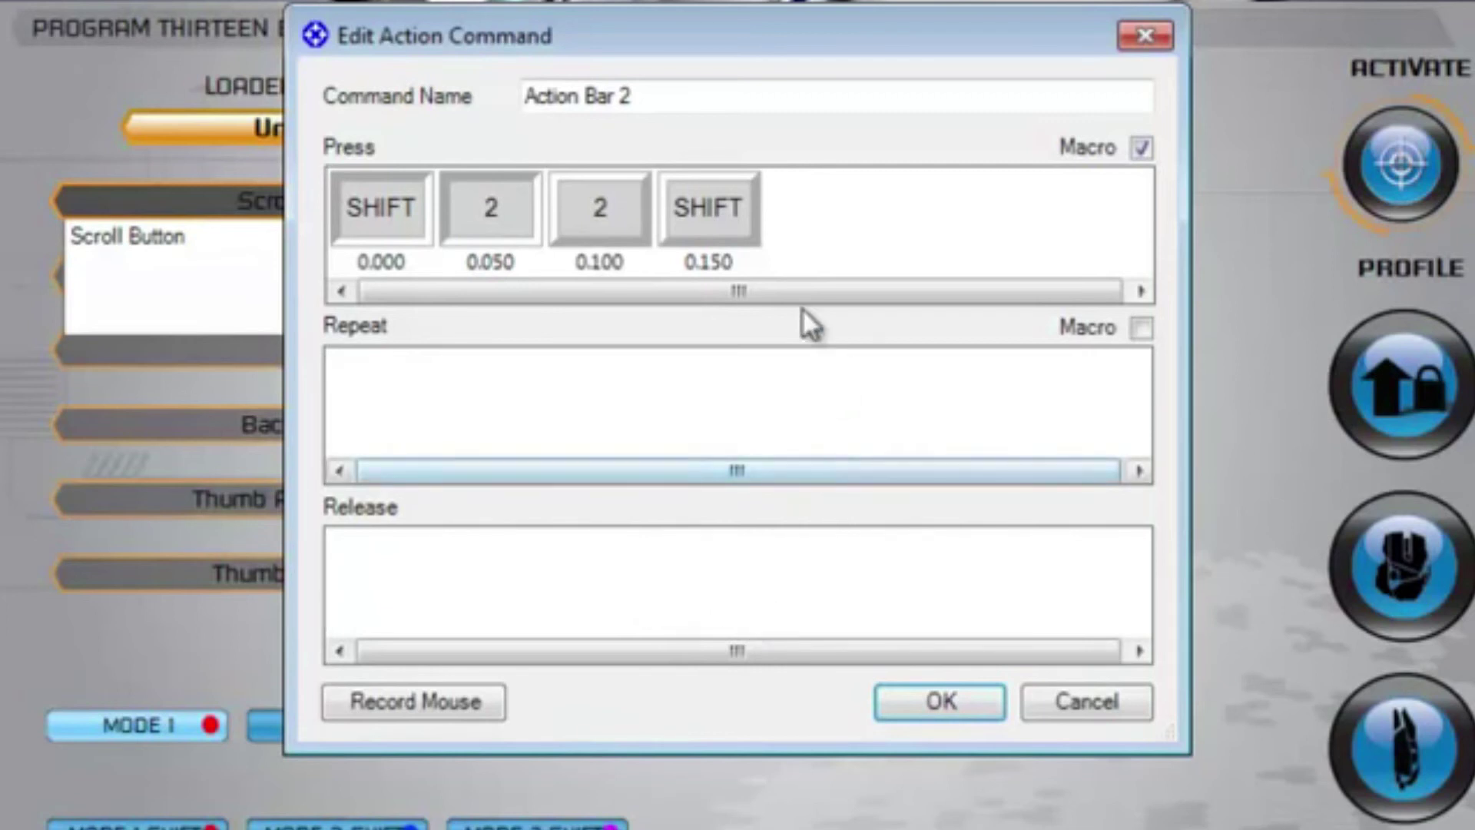
left_click(676, 96)
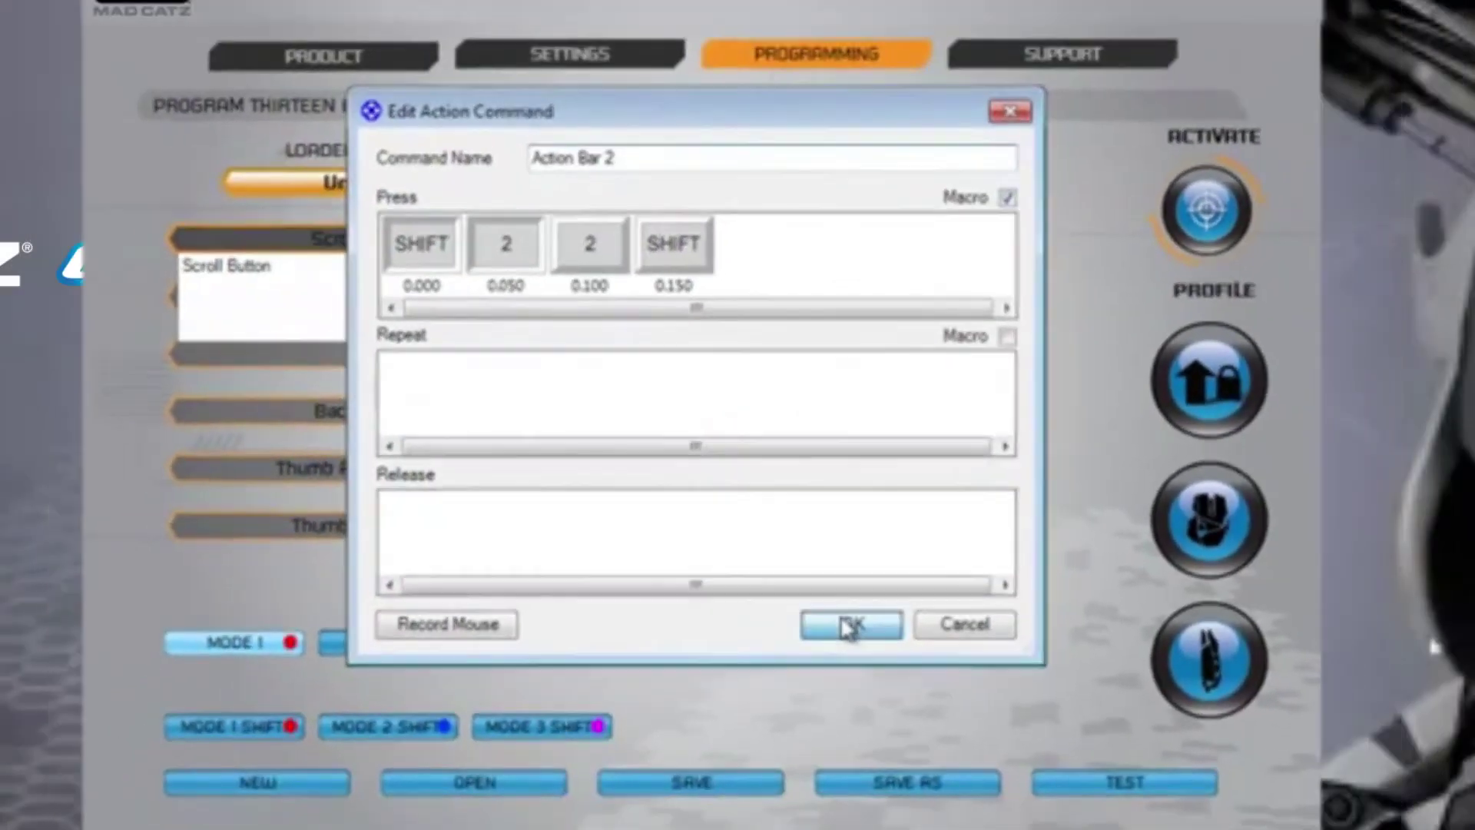
left_click(929, 699)
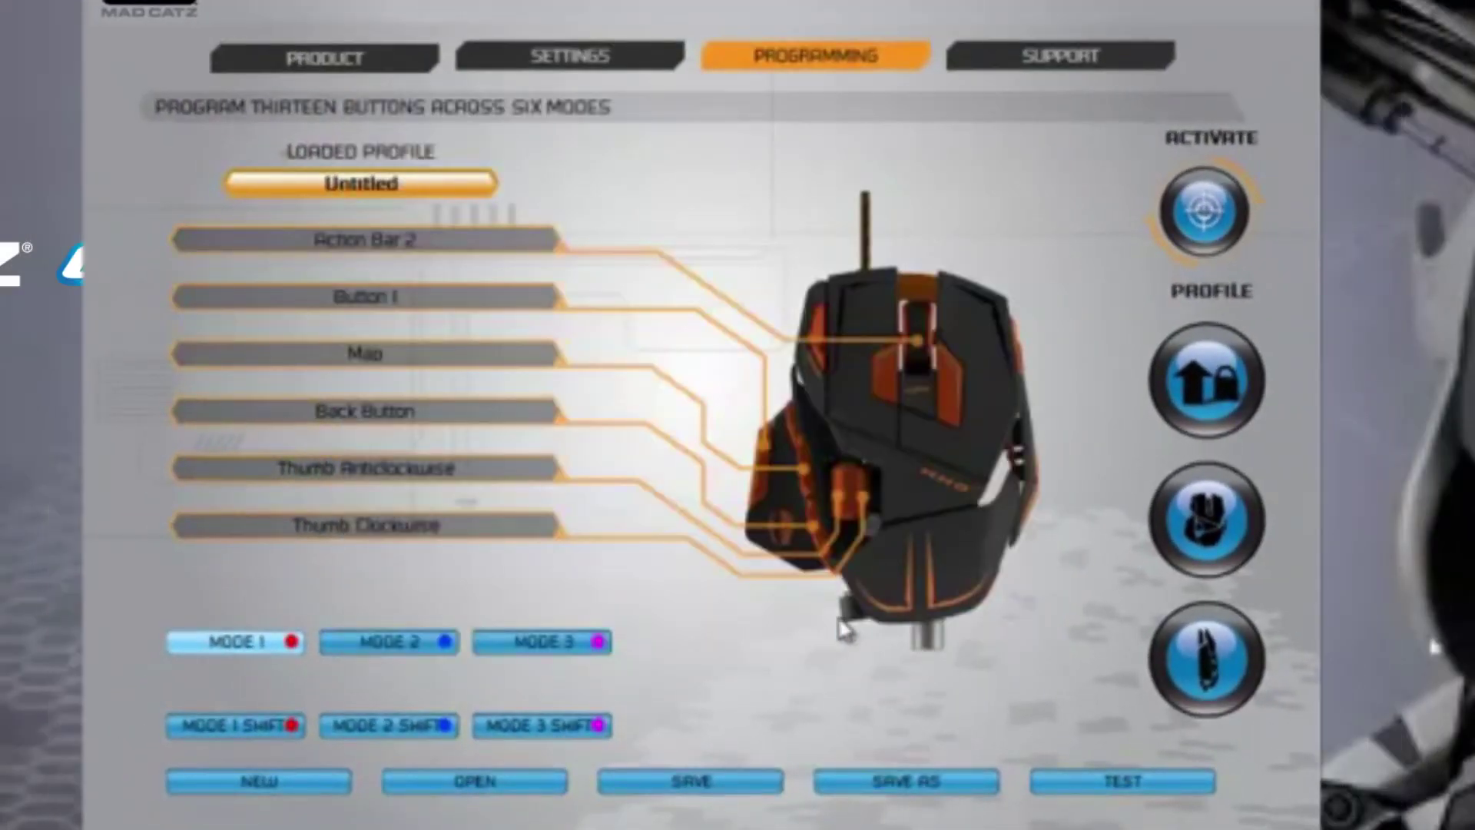
Save the profile under the name 'MMO Test'.
left_click(855, 785)
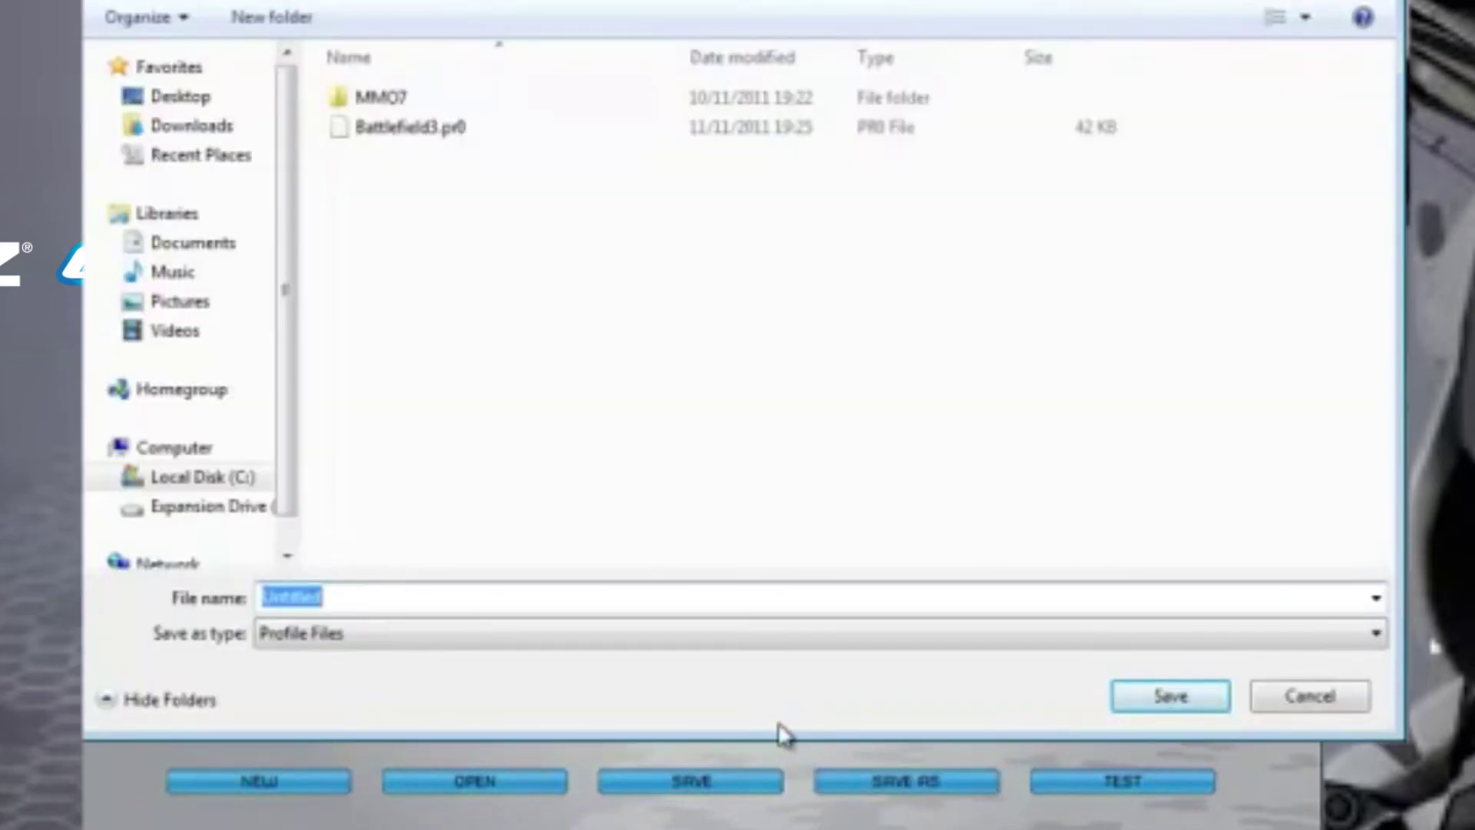
type("MMO Test")
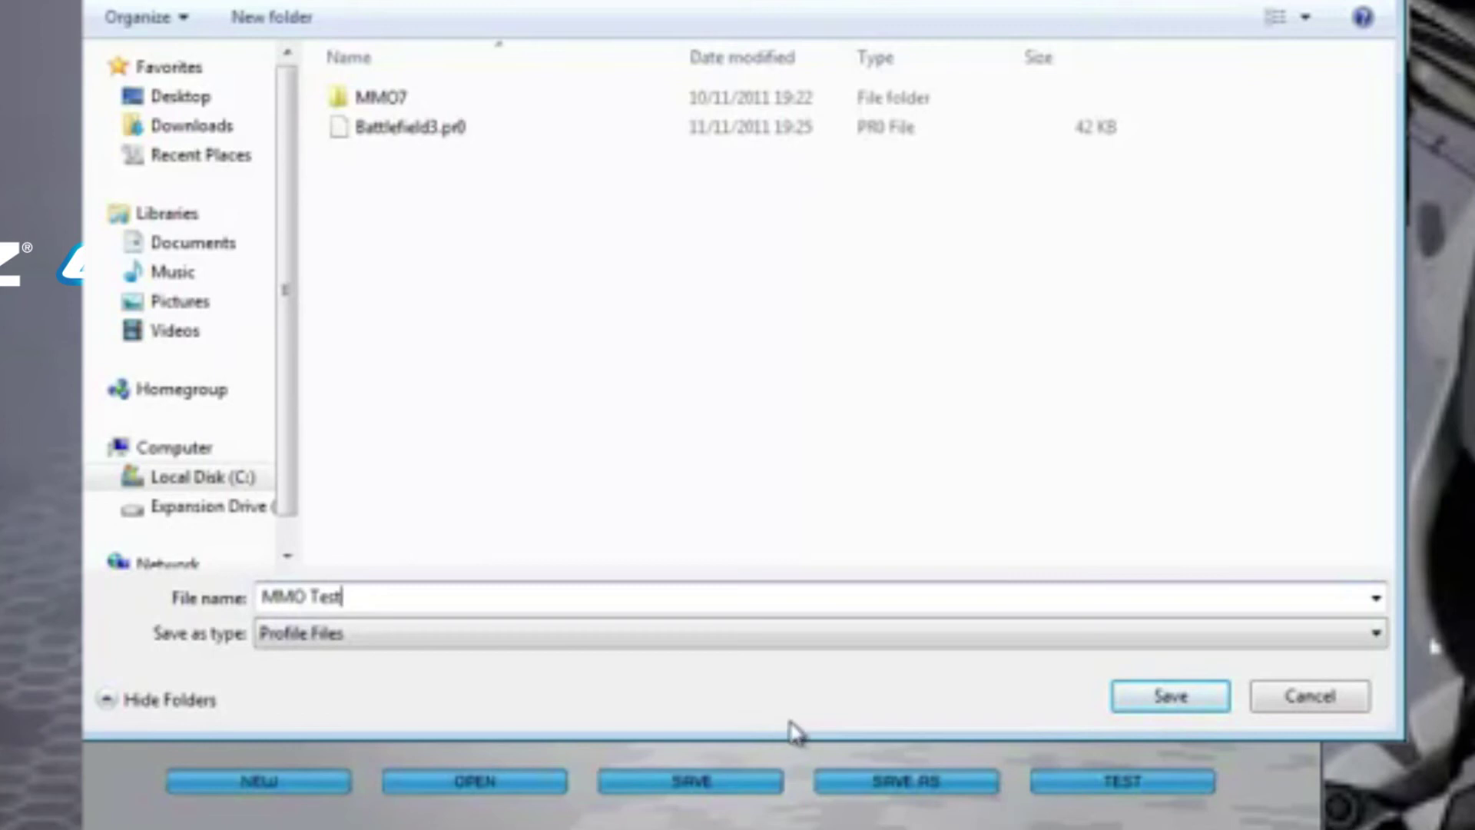
left_click(1123, 708)
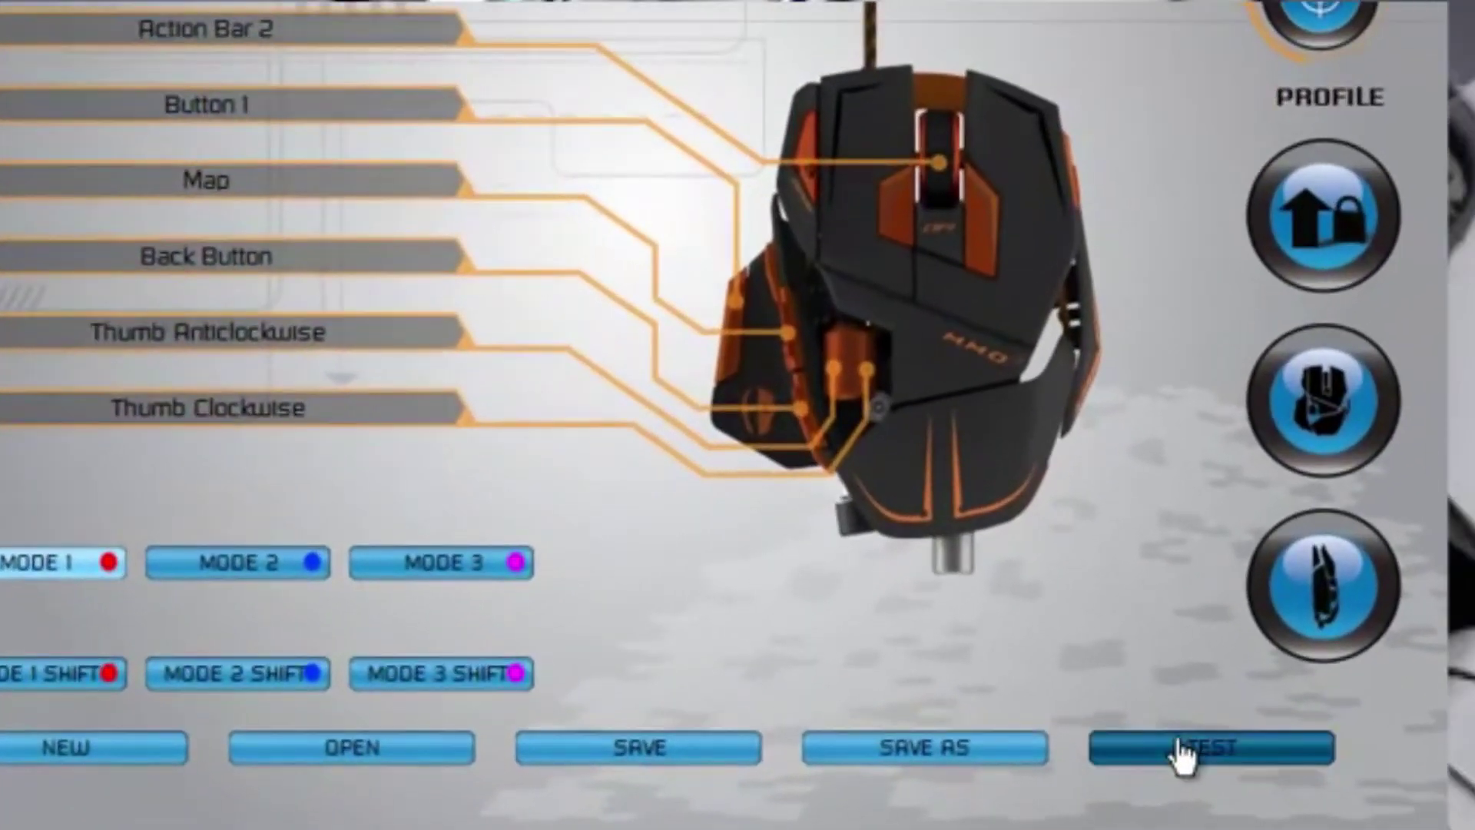
Run the button test, confirming Shift-2 and M outputs, then clear the log and close it.
left_click(1107, 782)
key("shift+2")
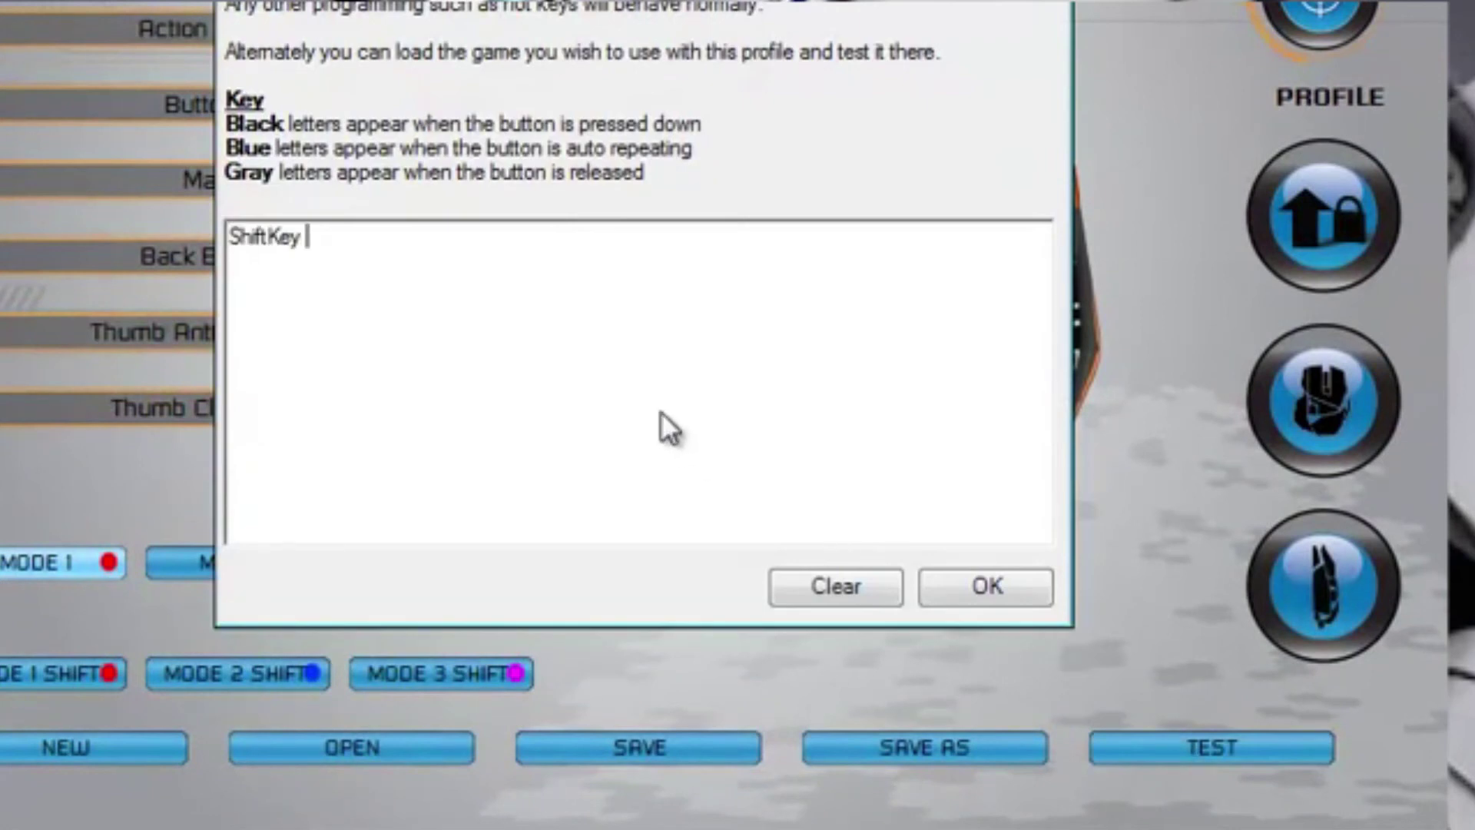
key("shift+2")
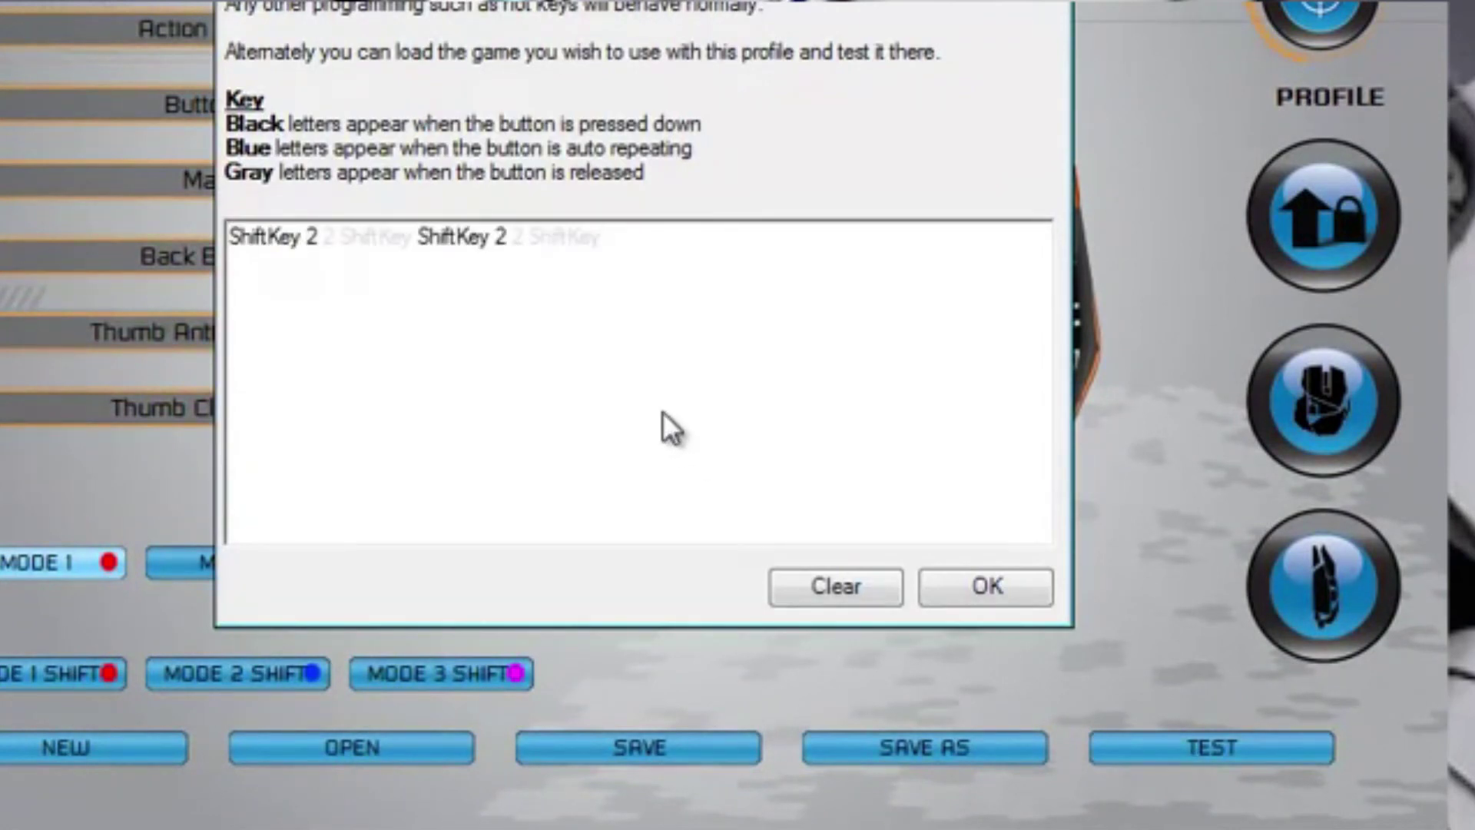
key("m")
key("m")
left_click(835, 584)
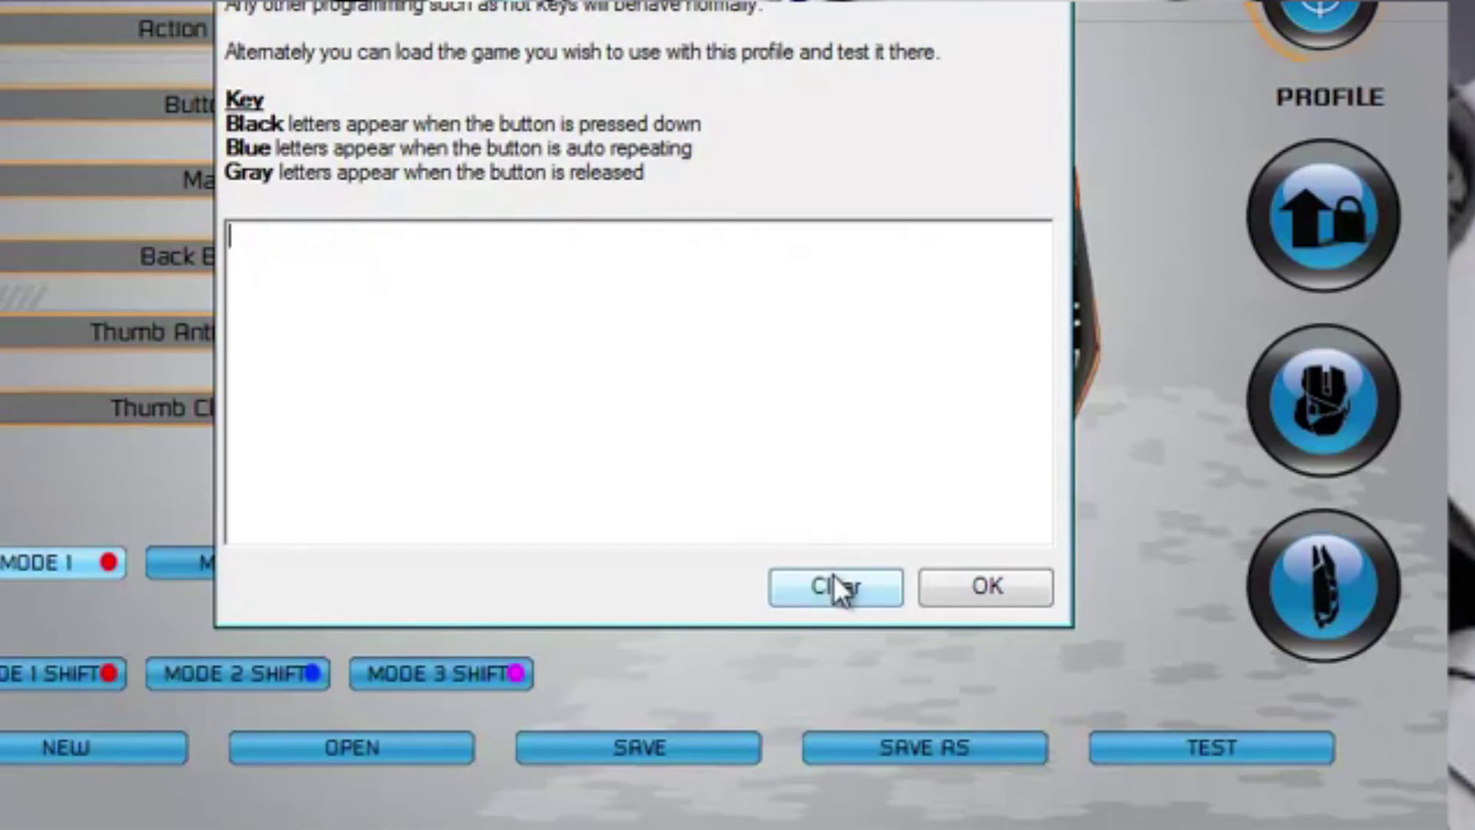
left_click(948, 575)
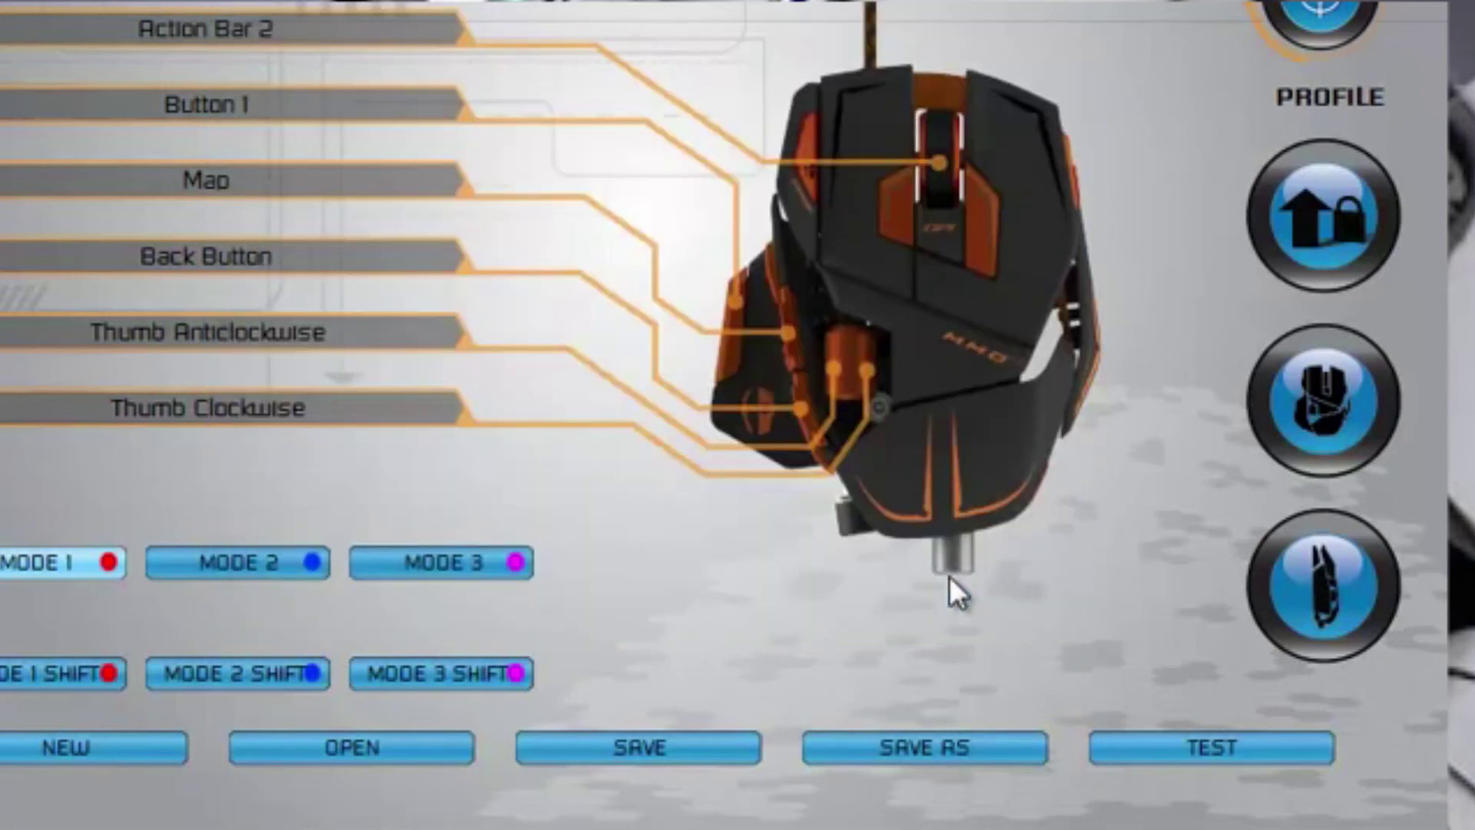
Open GuildWars.pr0 from the MMO7 profiles folder in the editor.
left_click(389, 749)
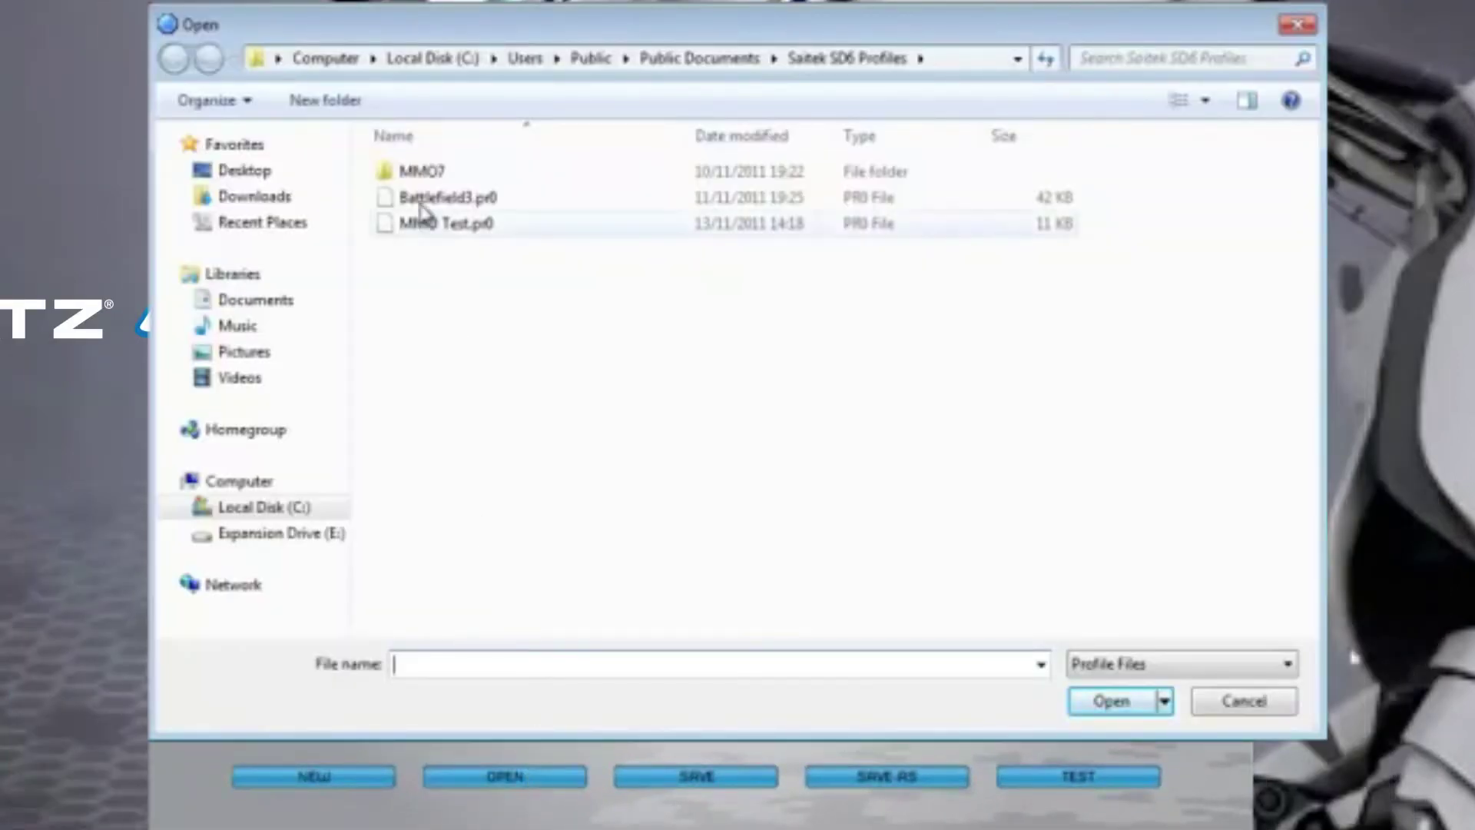
double_click(421, 173)
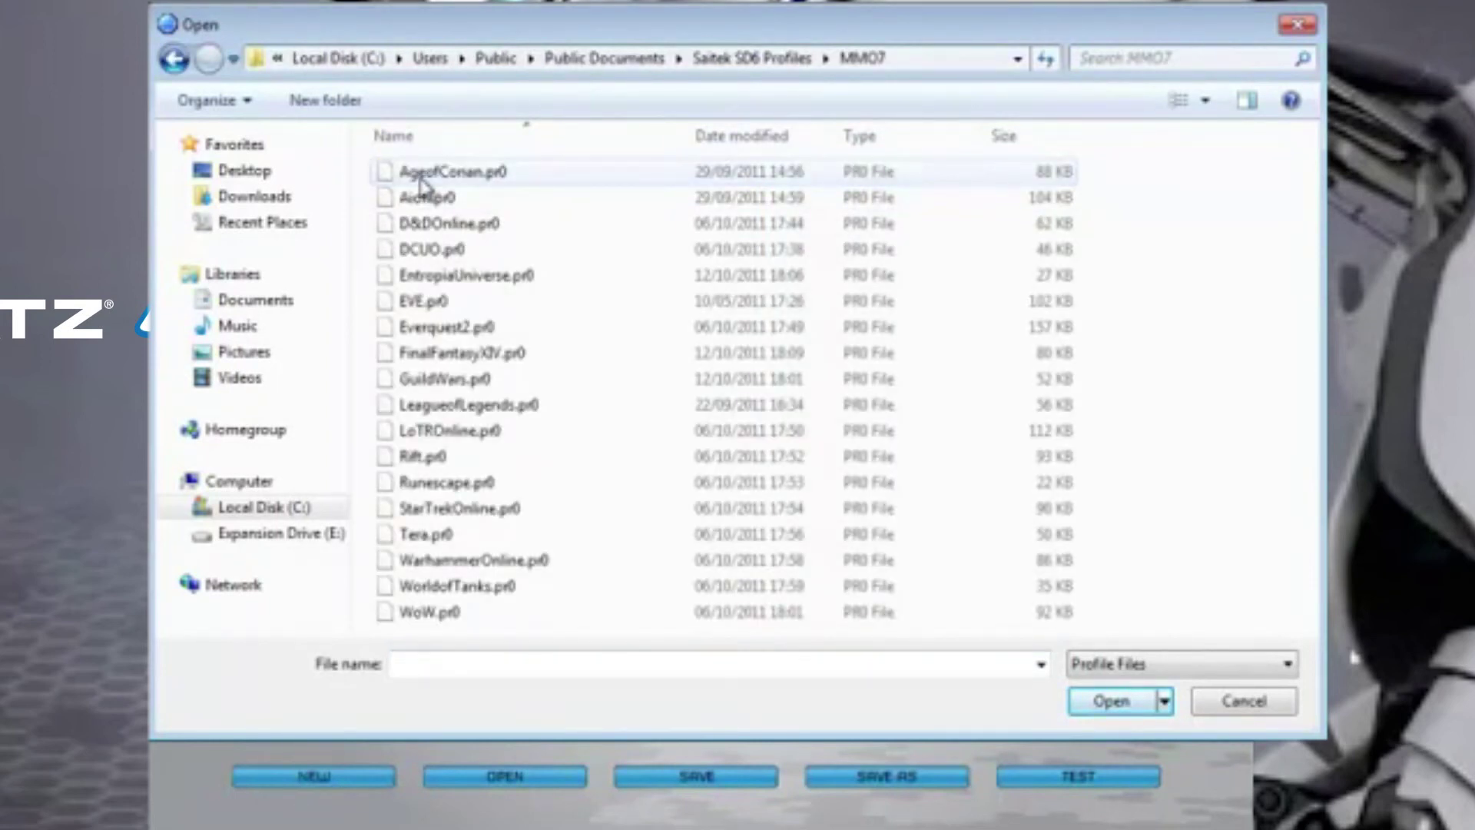
left_click(430, 379)
left_click(1112, 701)
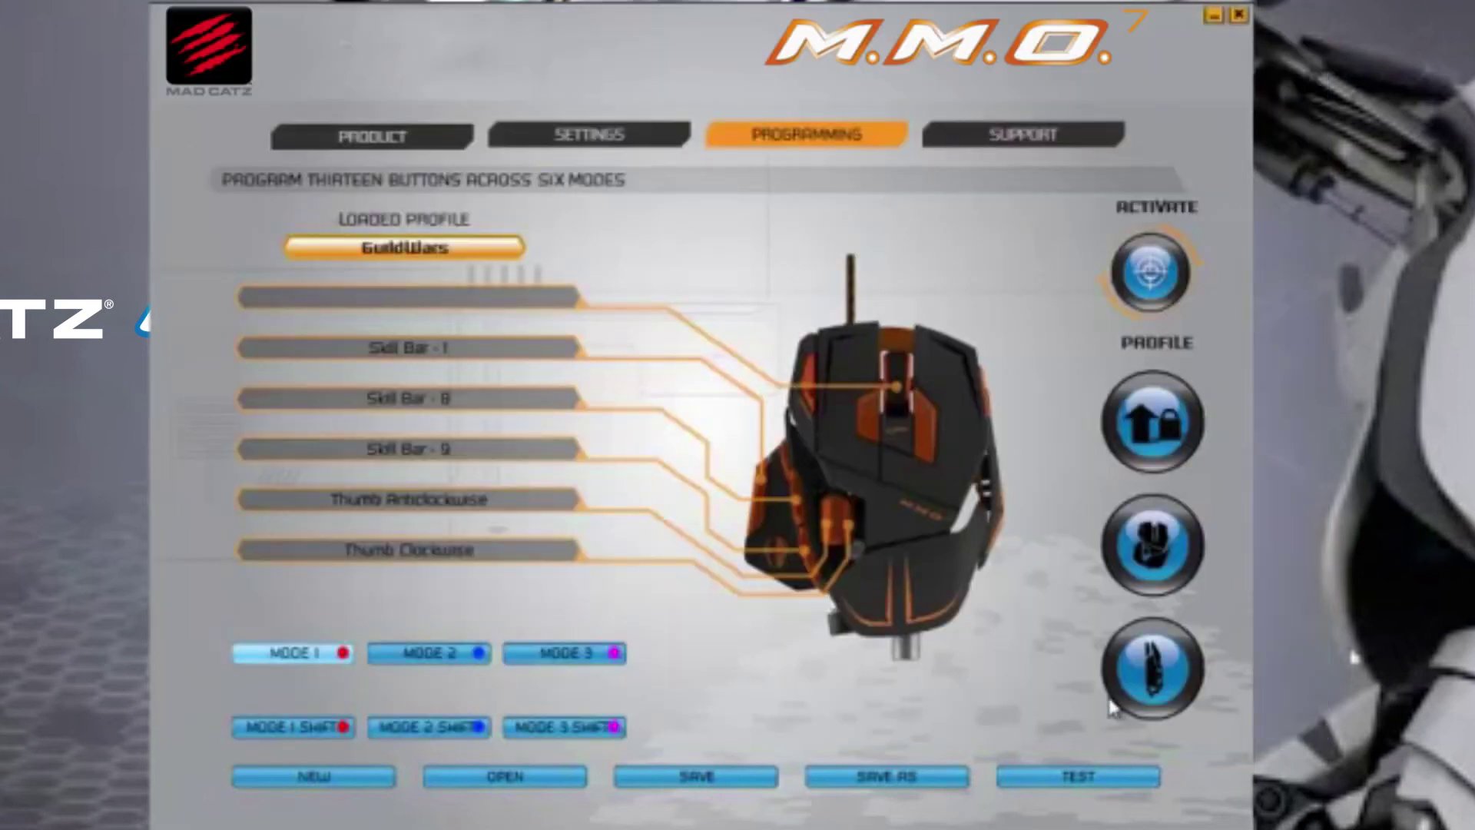
Reassign the Skill Bar - 1 button to the Select Bag - 1 command.
left_click(561, 346)
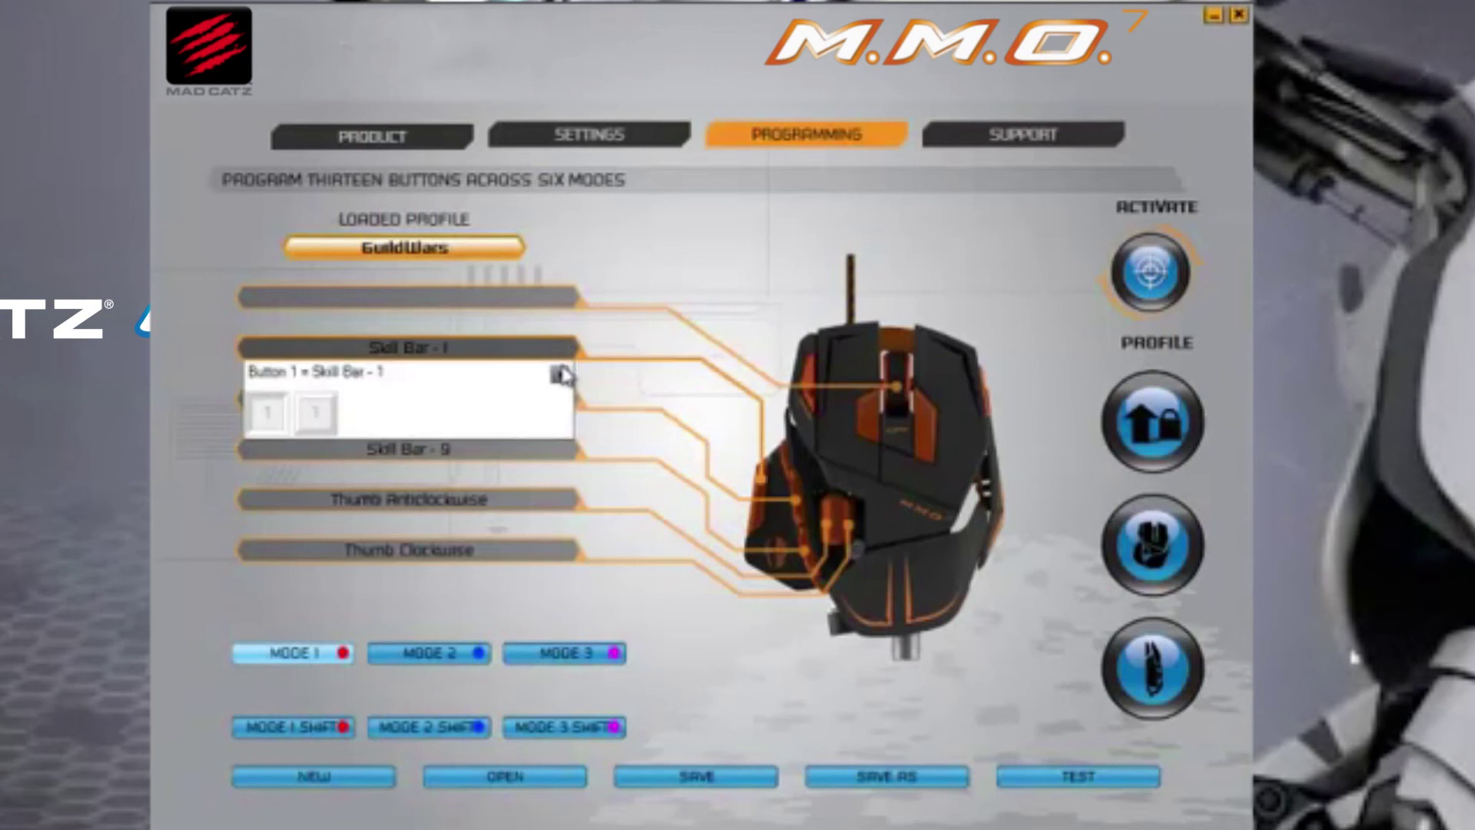
left_click(561, 375)
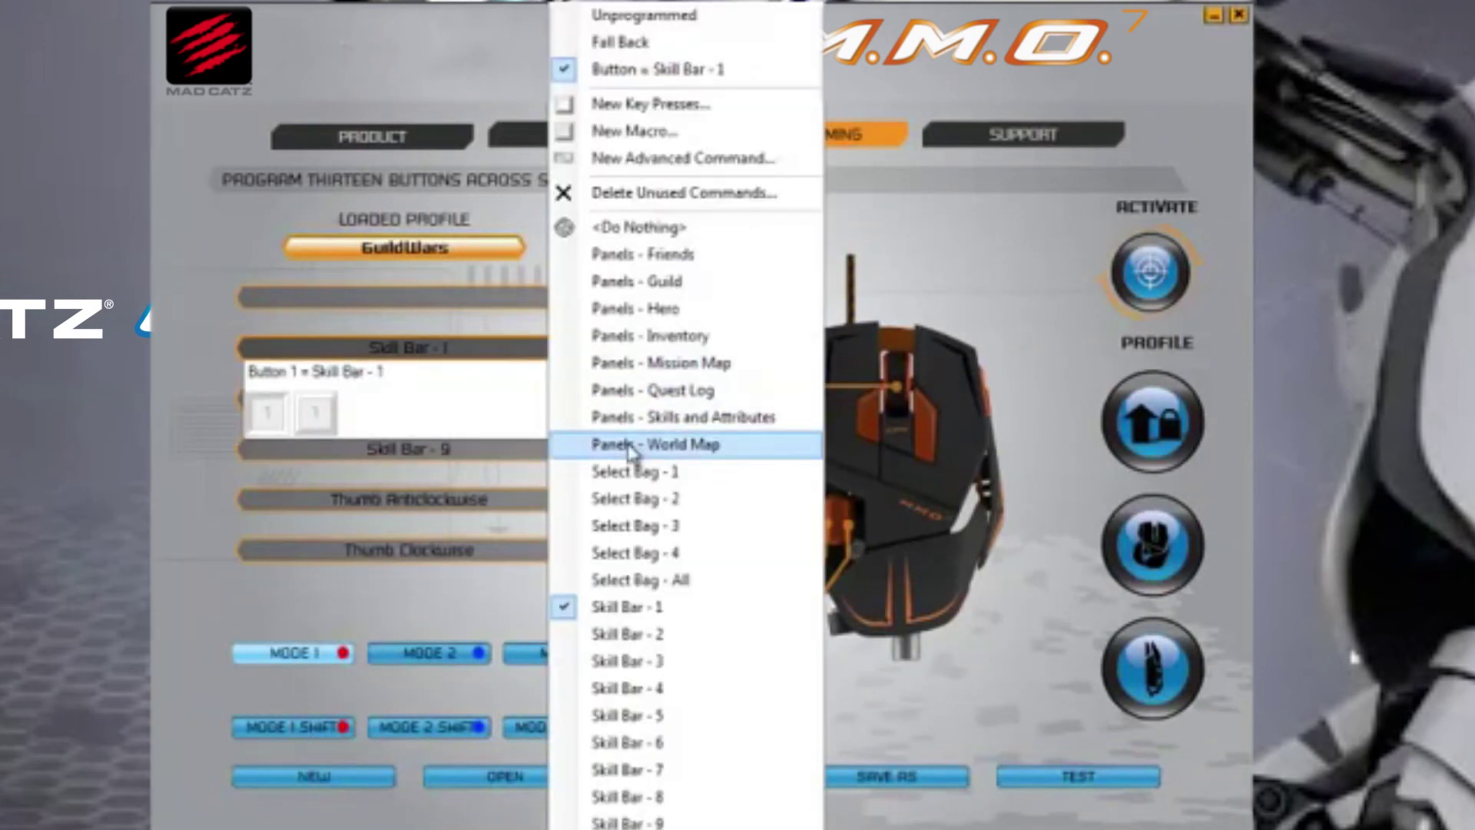
left_click(632, 473)
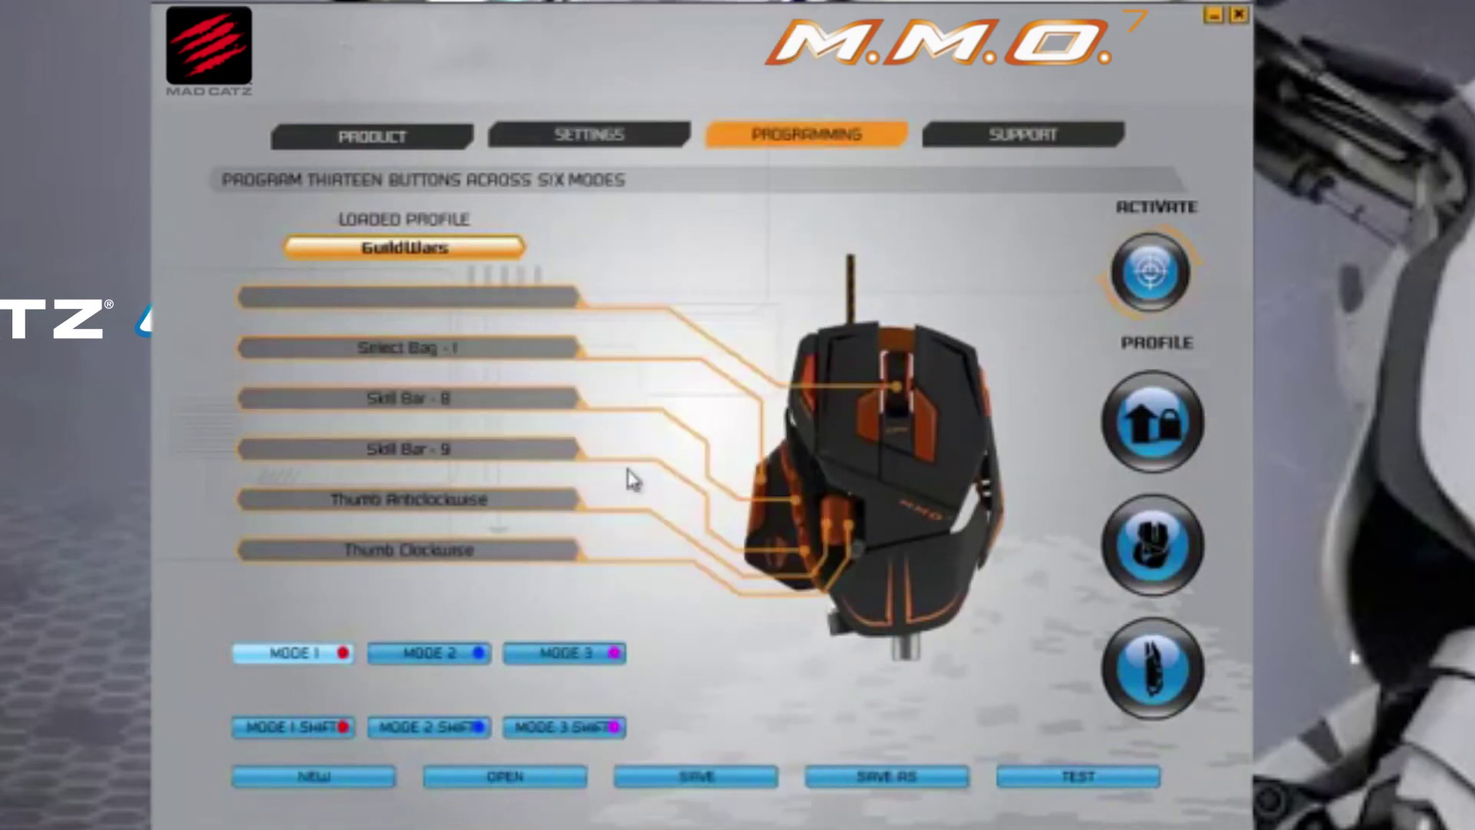
Save the profile under the new name GuildWarsV2.
left_click(830, 777)
left_click(768, 617)
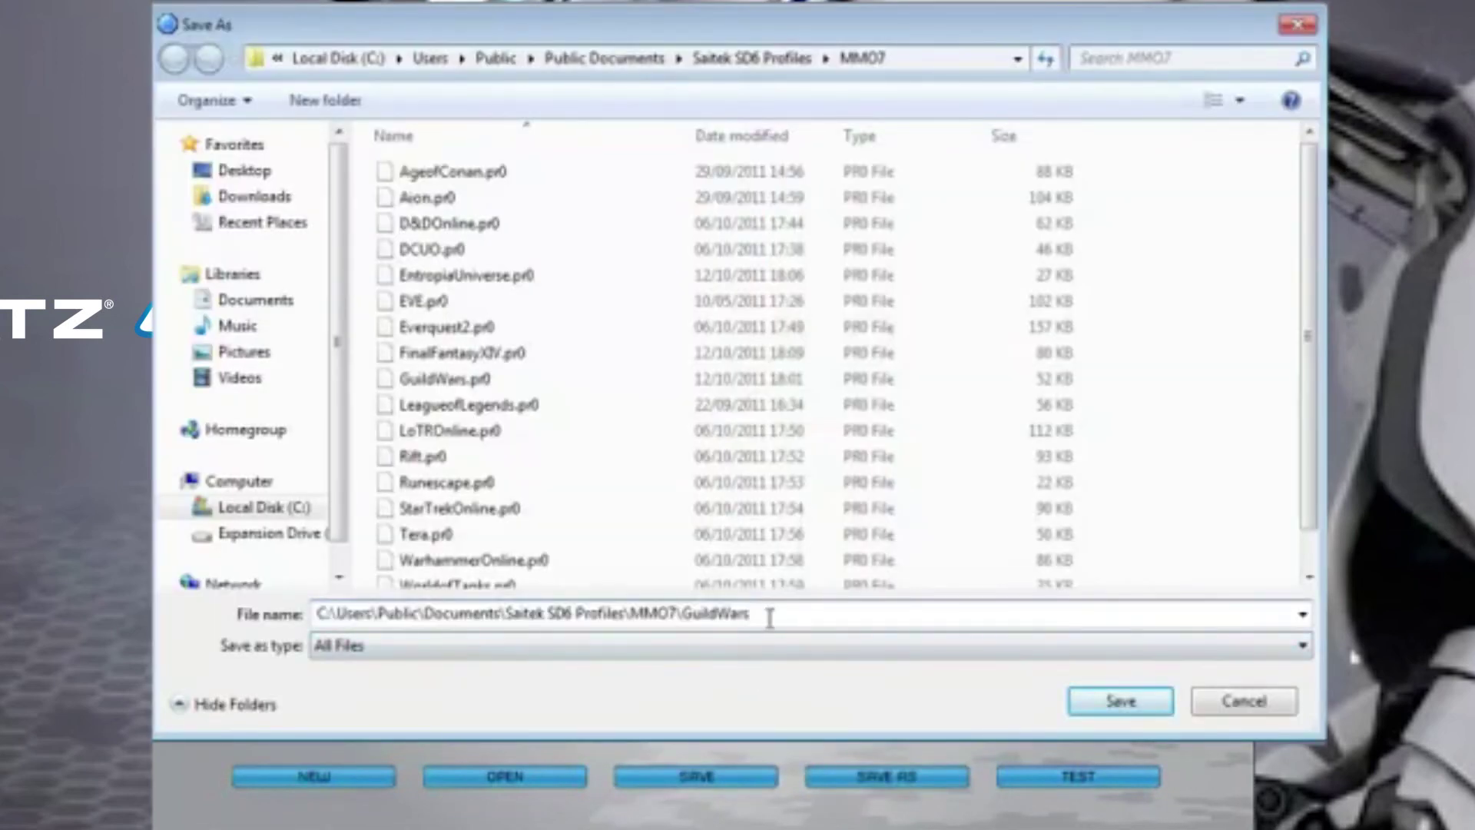
type("V2")
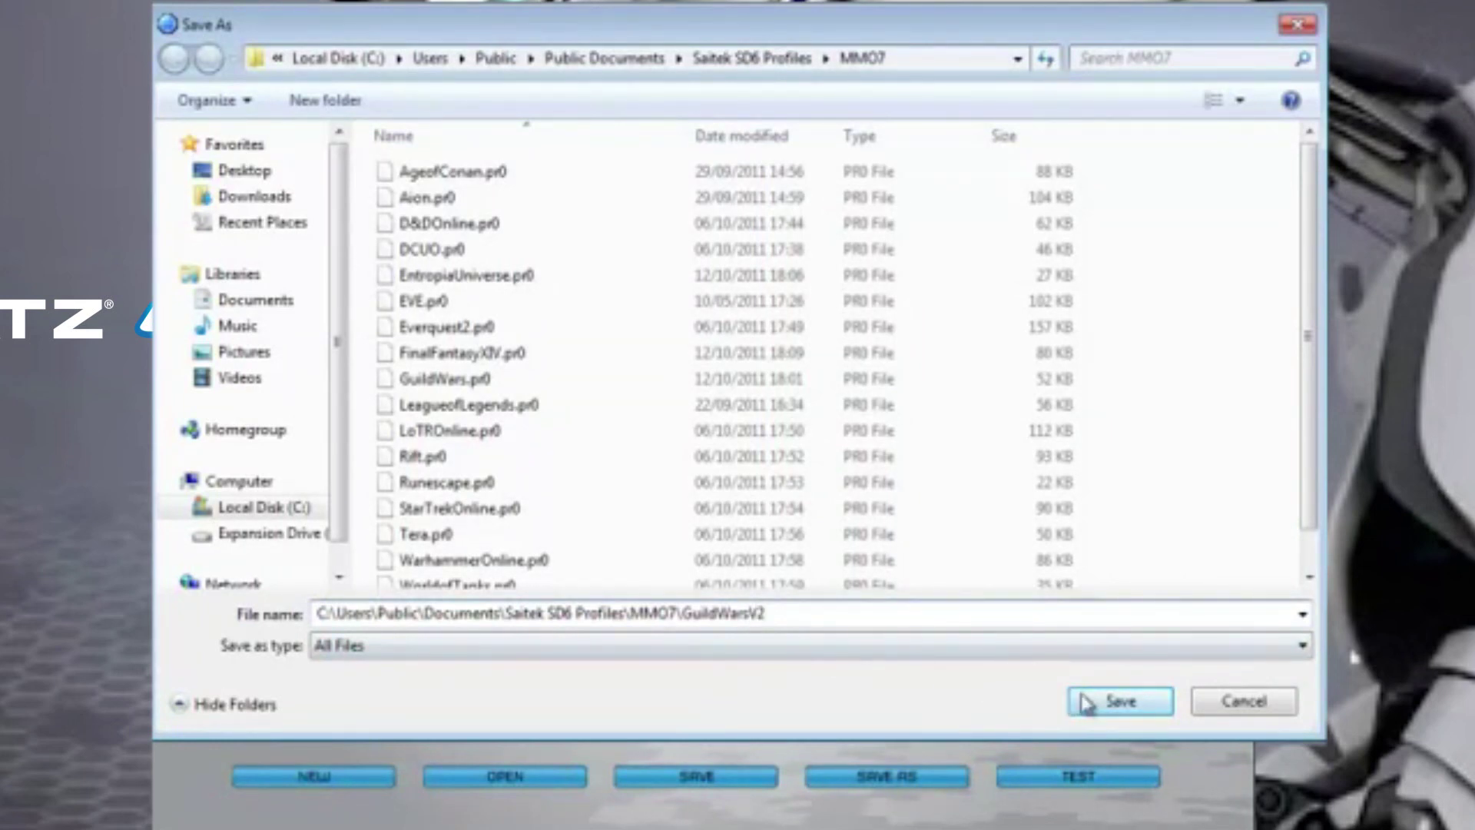
left_click(1104, 702)
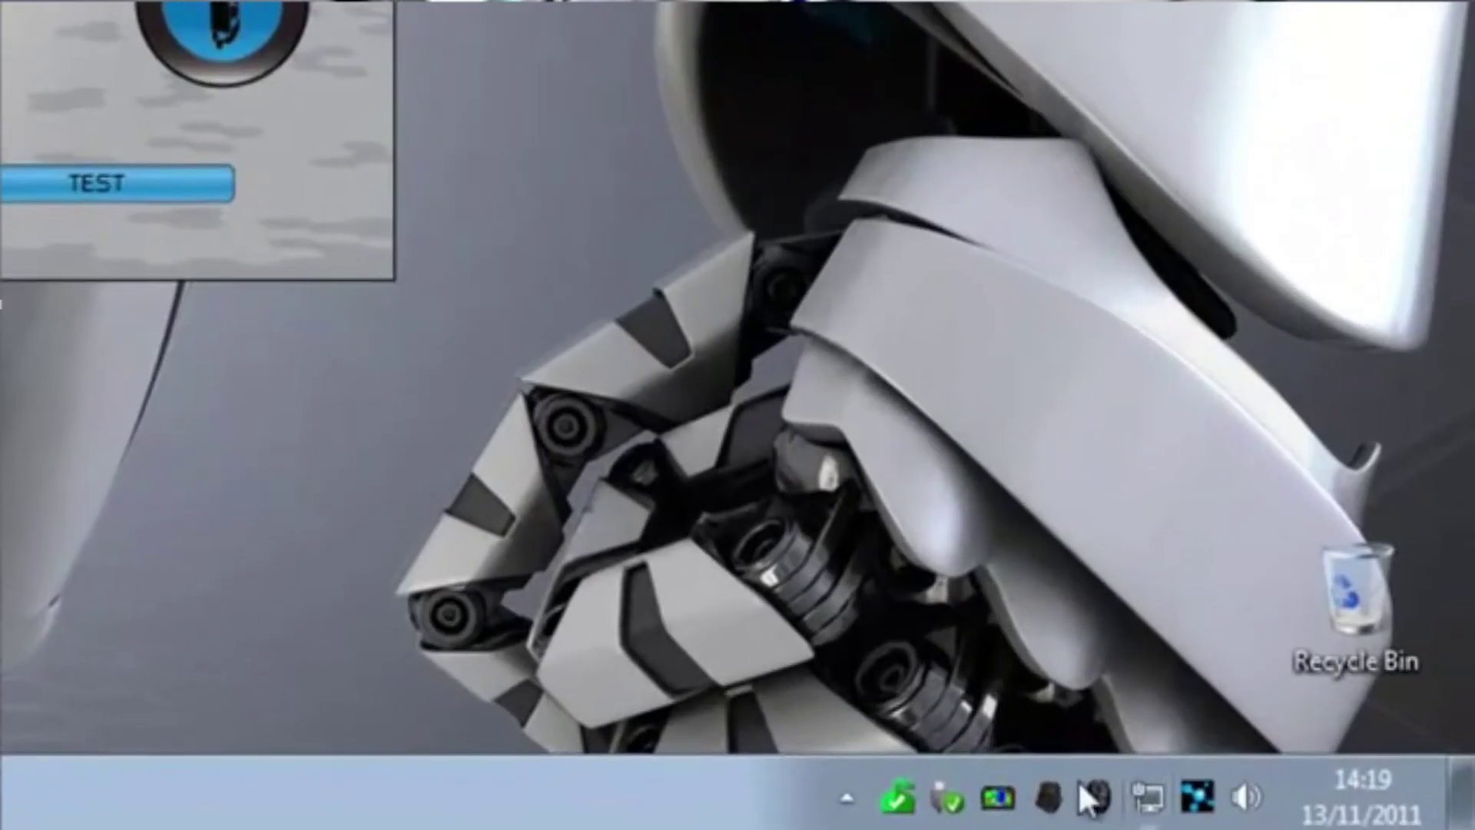
Activate the MMO7 > GuildWarsV2 profile from the tray menu, then choose Clear Profile.
right_click(1065, 781)
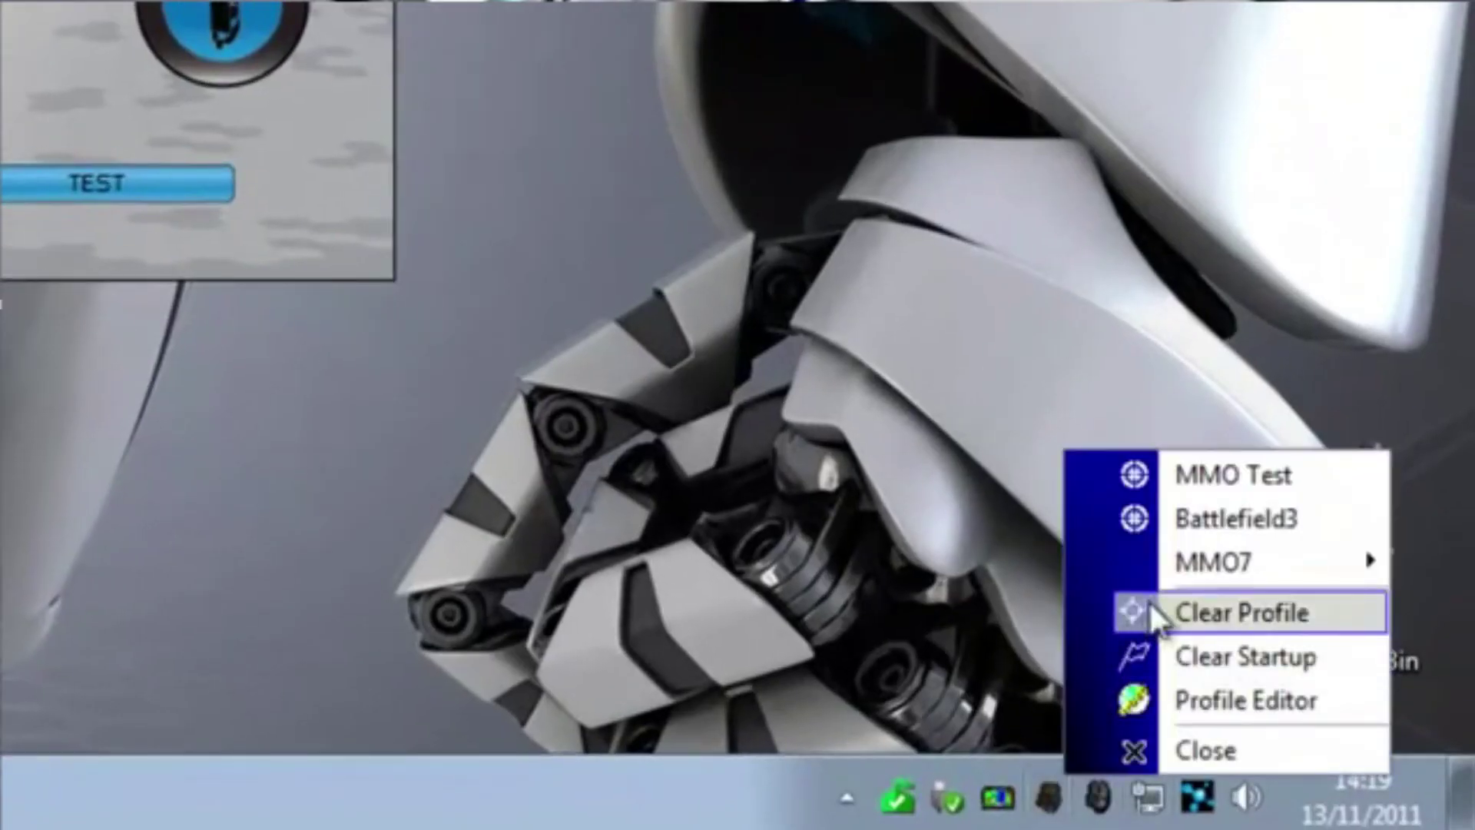
mouse_move(1185, 577)
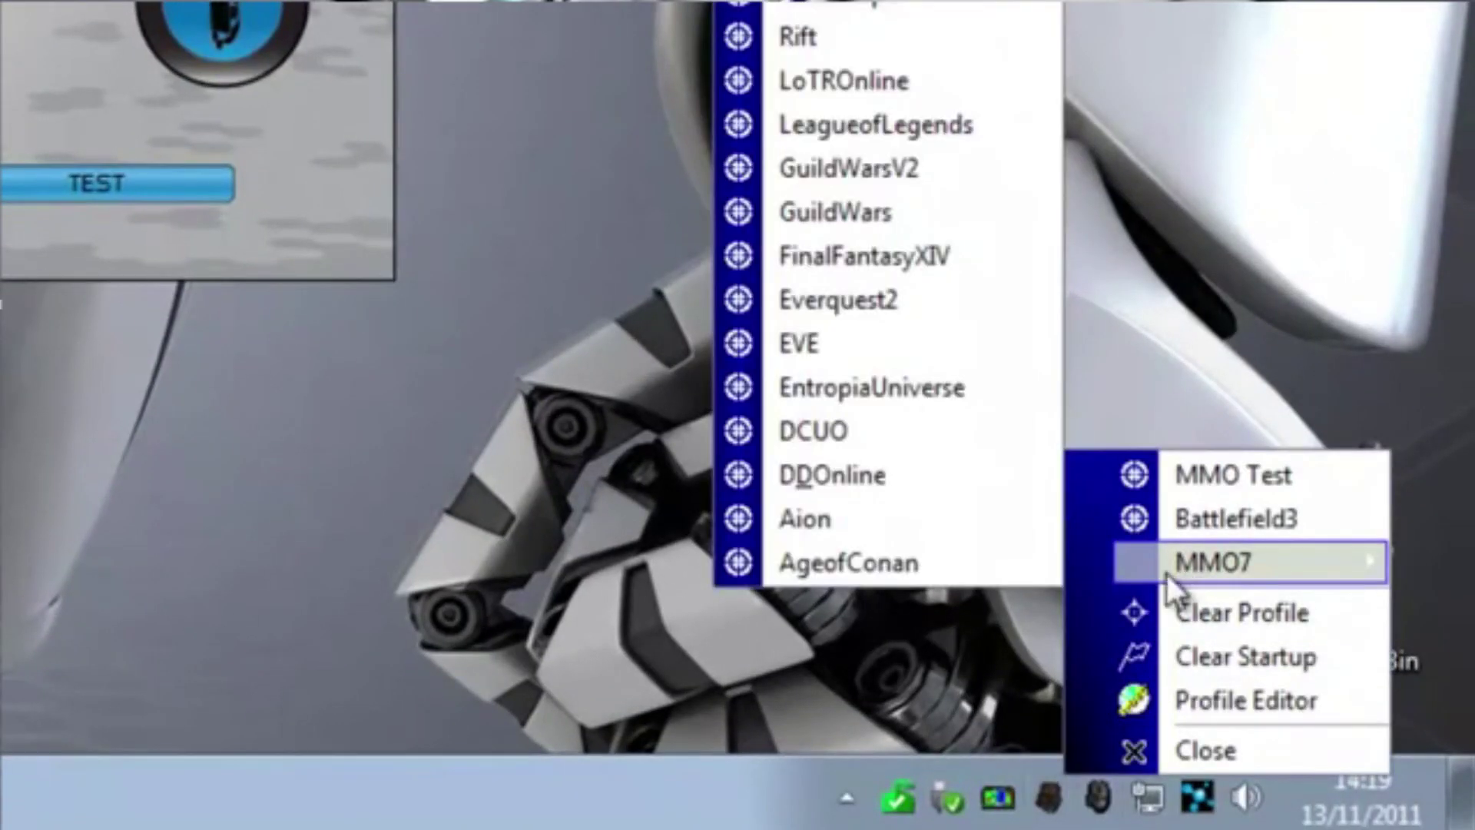
left_click(906, 175)
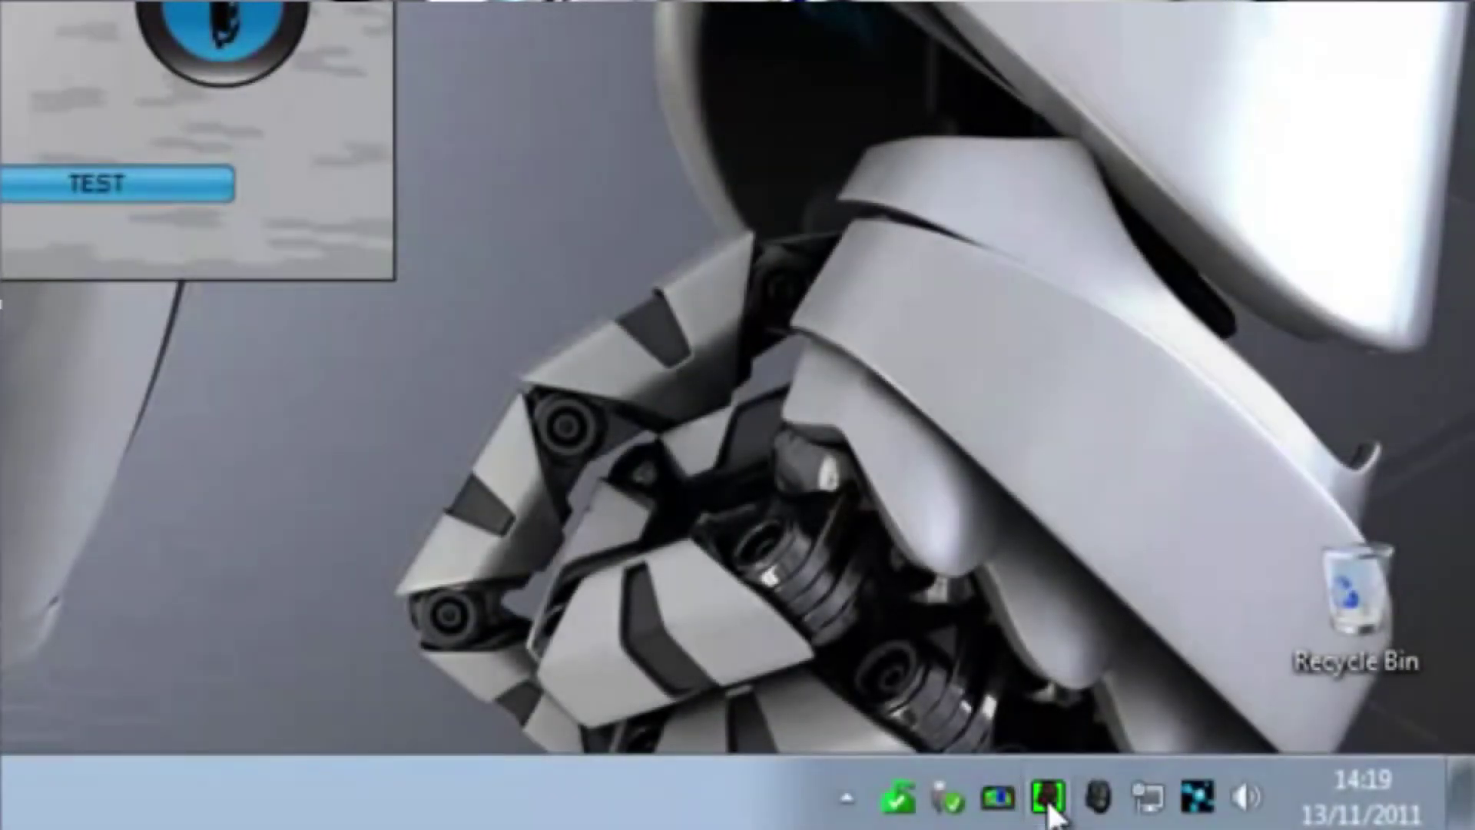
right_click(1050, 801)
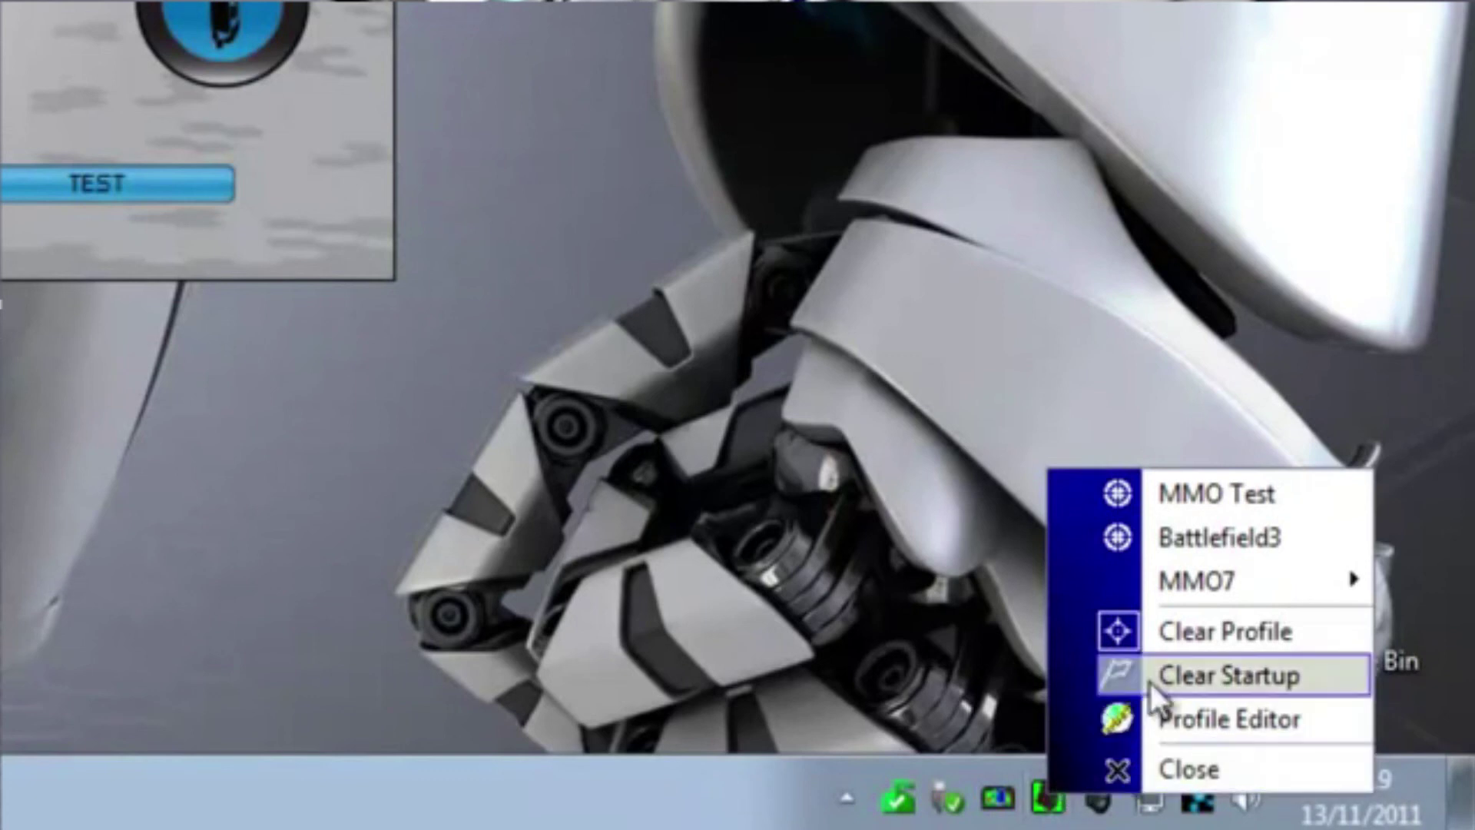
left_click(1171, 644)
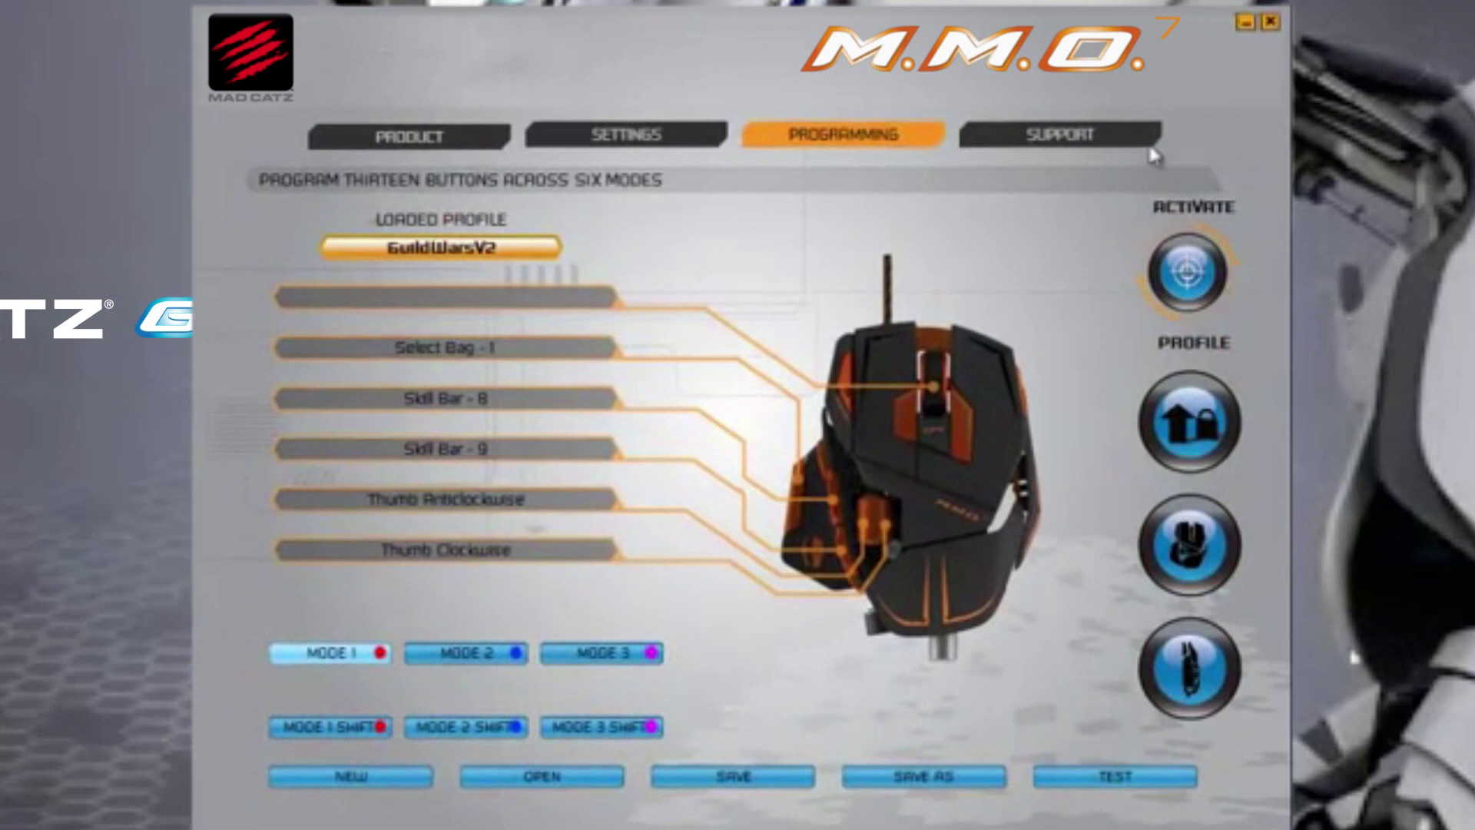
Show the Support page and look over its startup tips, downloads, programming manual and contact links.
left_click(1099, 146)
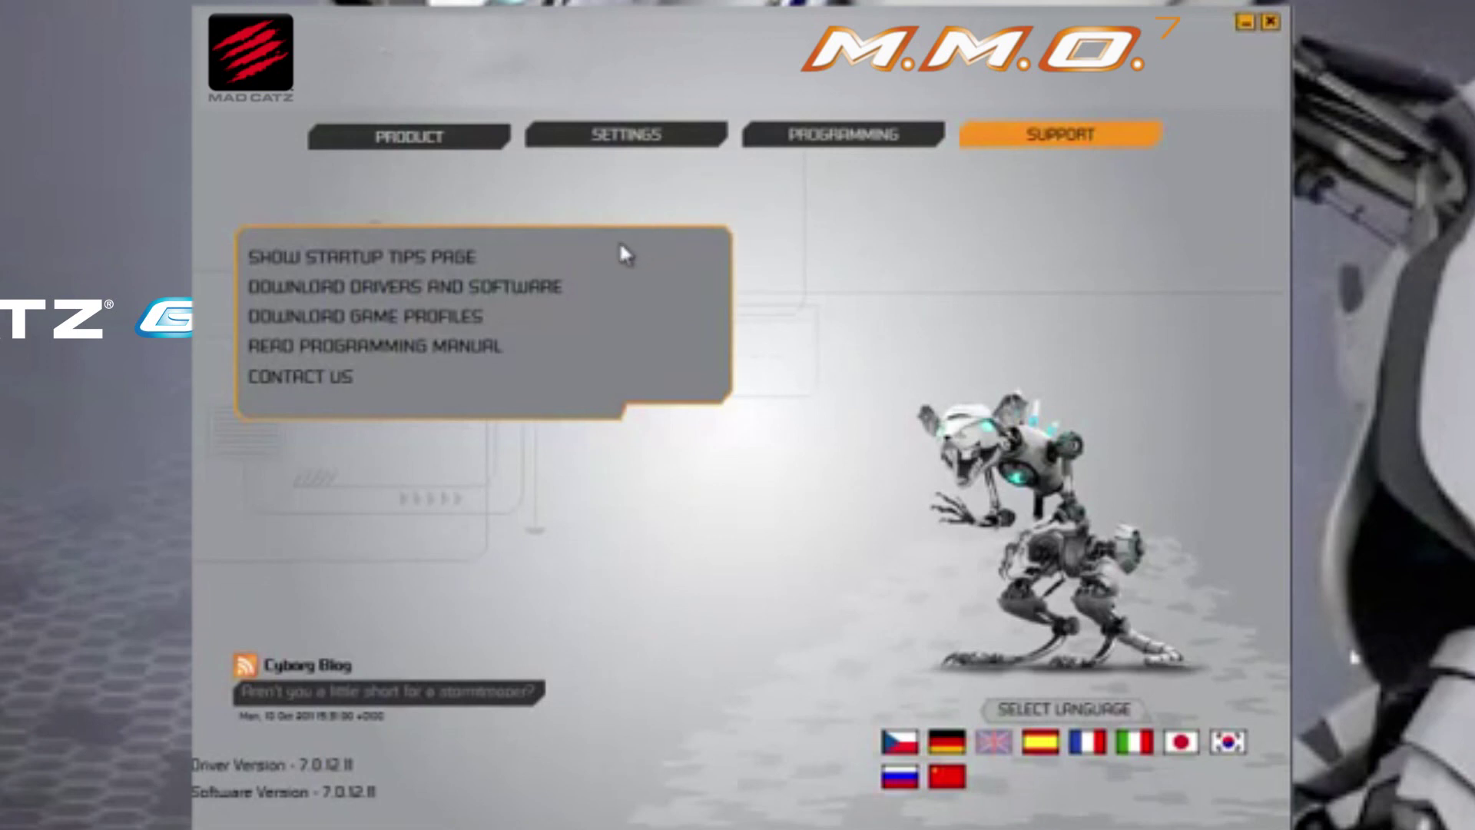
left_click(561, 292)
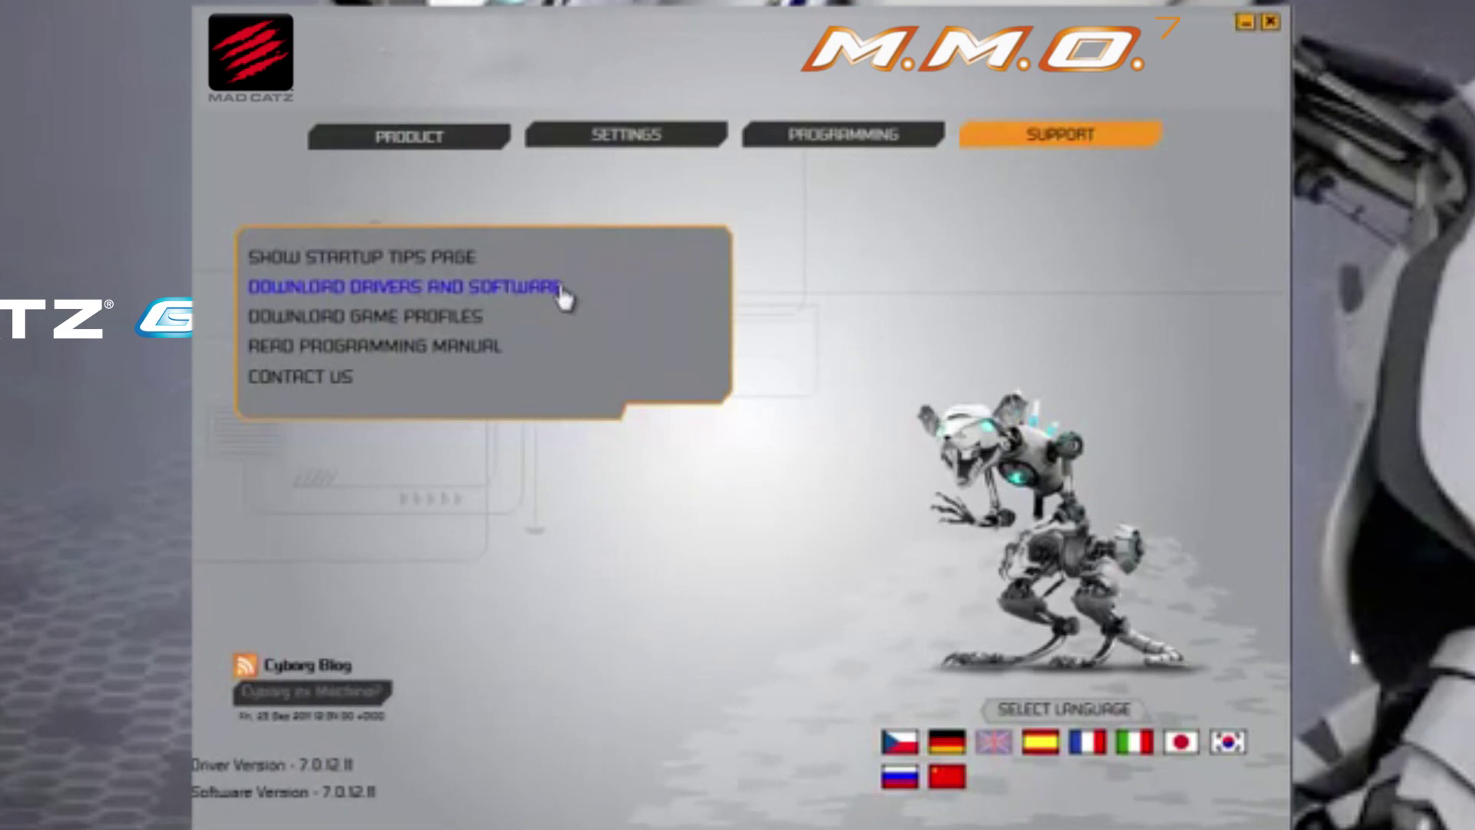
left_click(484, 321)
left_click(470, 356)
left_click(350, 380)
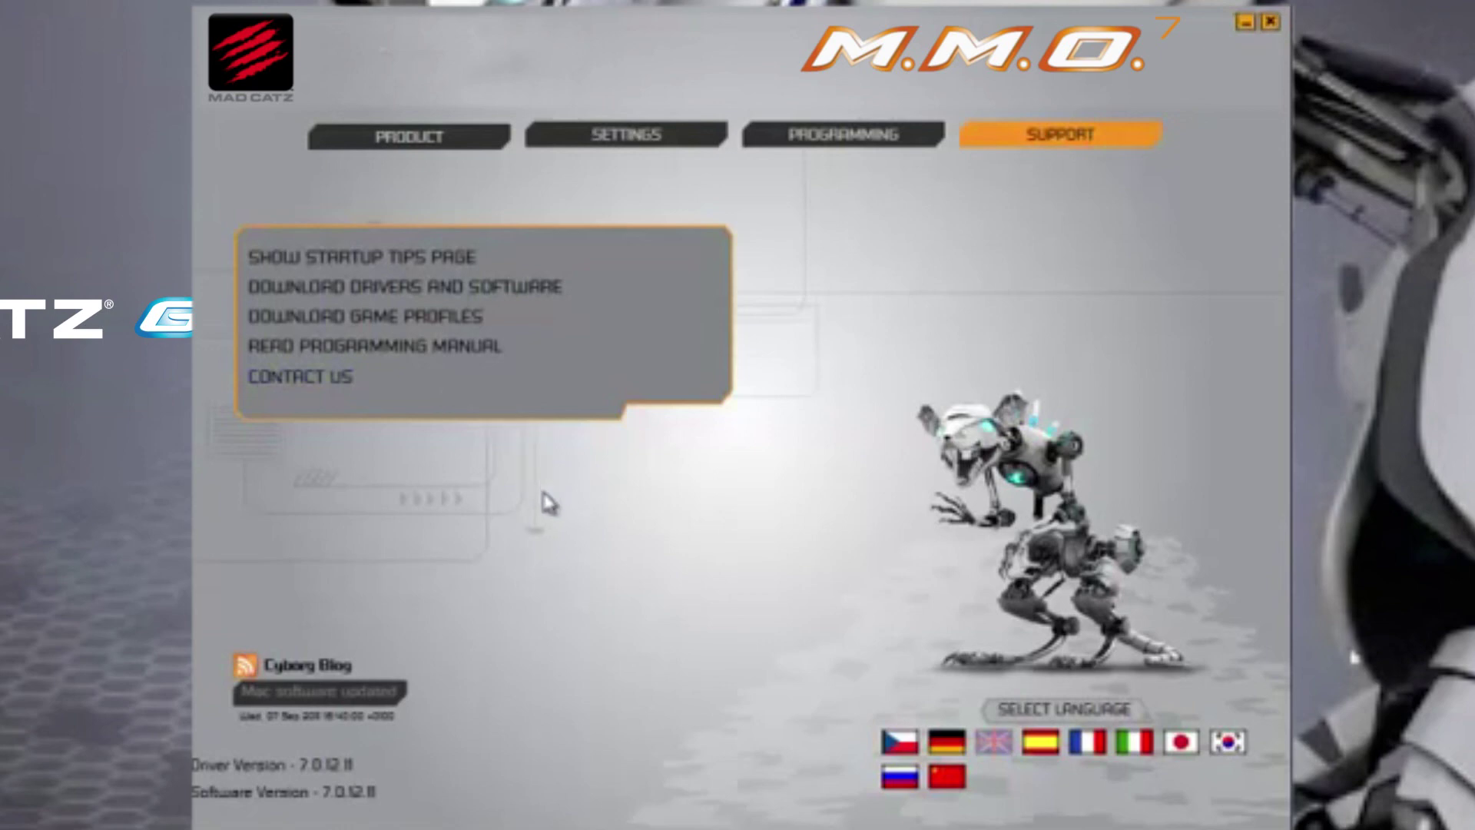